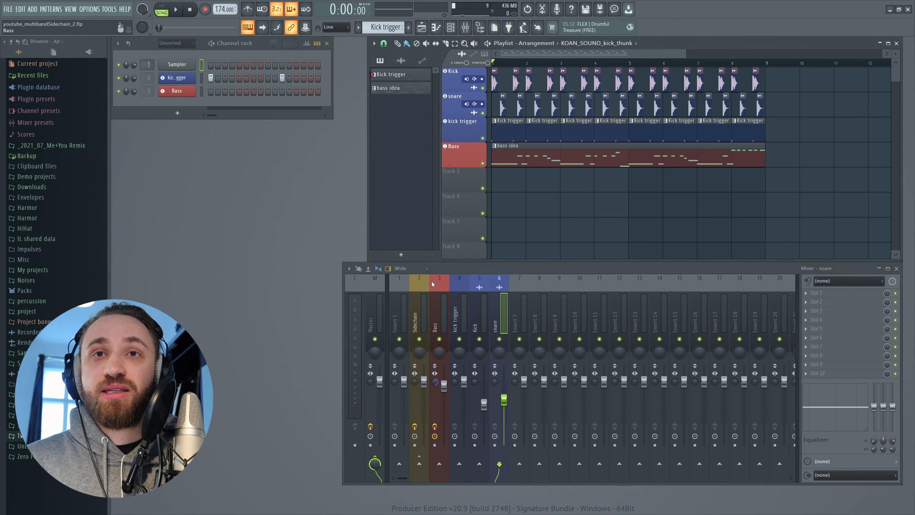
Select the Bass mixer track and play back part of the arrangement
left_click(436, 302)
key("space")
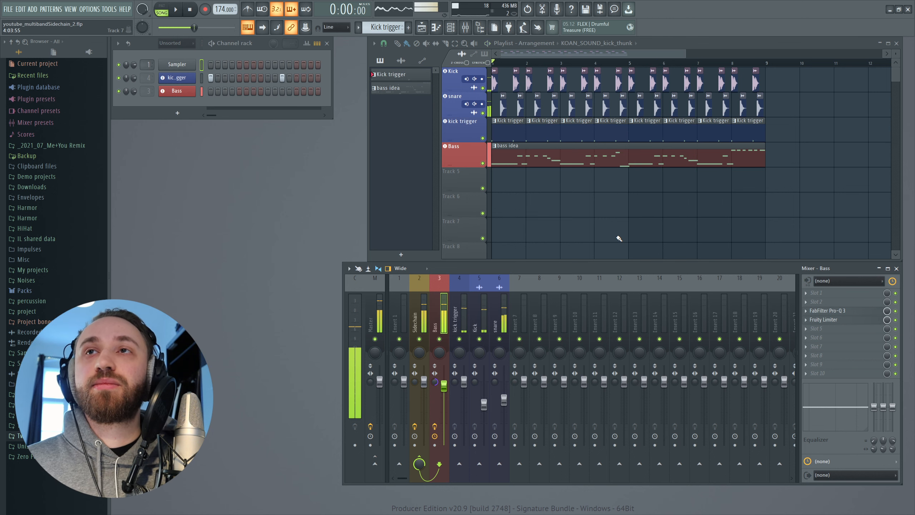
key("space")
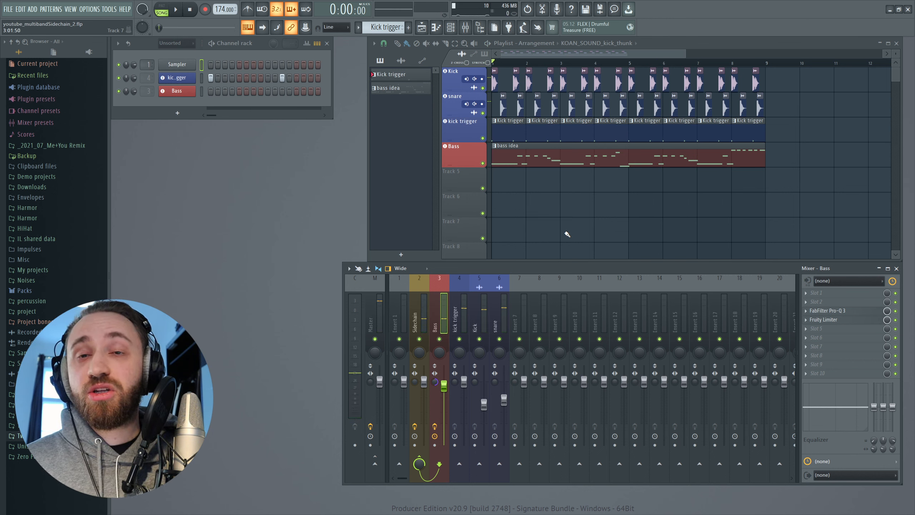
Inspect the effects and routing of the Sidechain, Kick, snare and kick trigger mixer tracks
left_click(422, 319)
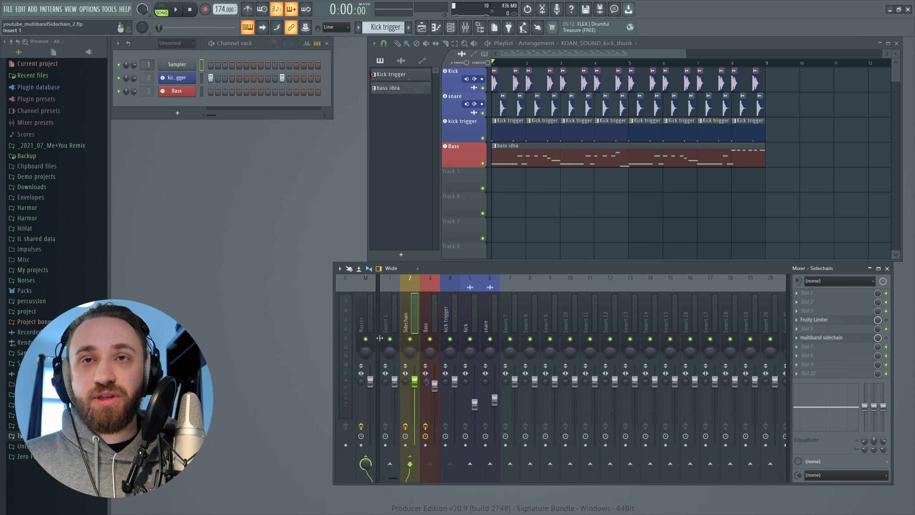
left_click(463, 320)
left_click(486, 318)
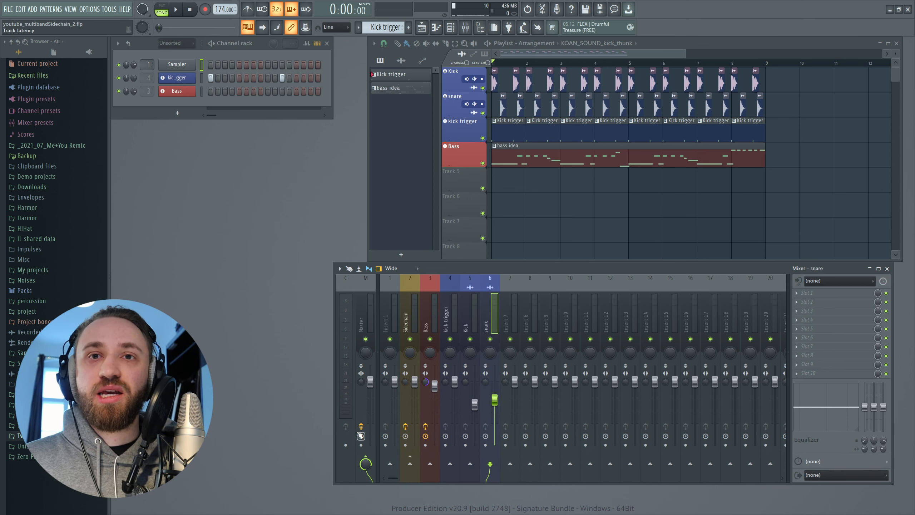
left_click(447, 322)
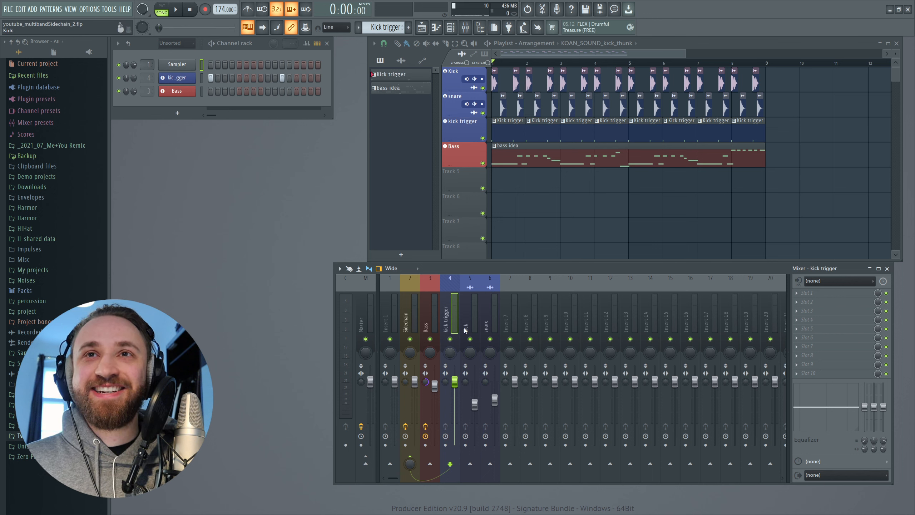
Open the kick trigger channel and audition its white noise sample using a temporary send to the Master
left_click(182, 77)
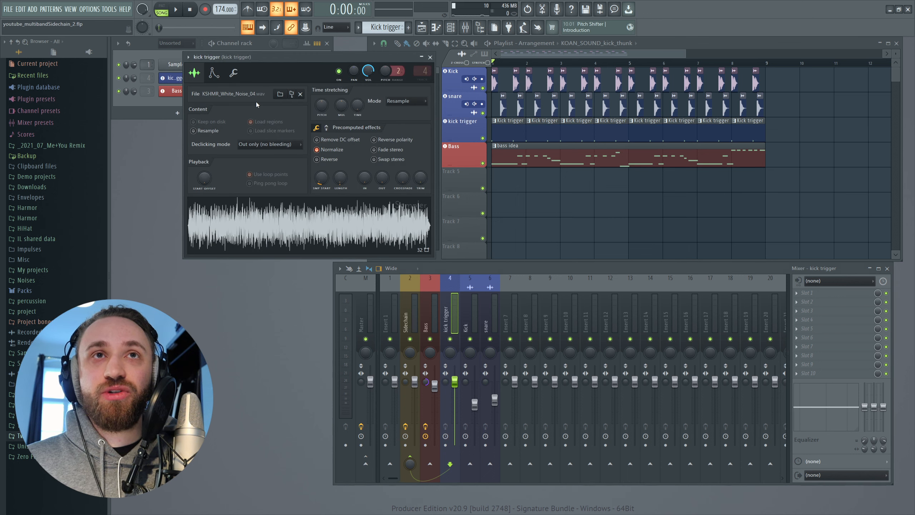
left_click_drag(270, 58, 303, 65)
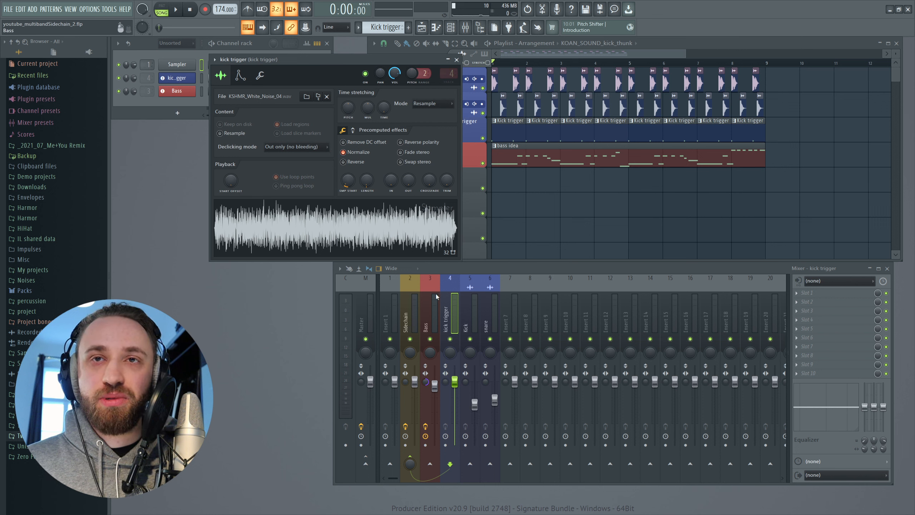
left_click(366, 464)
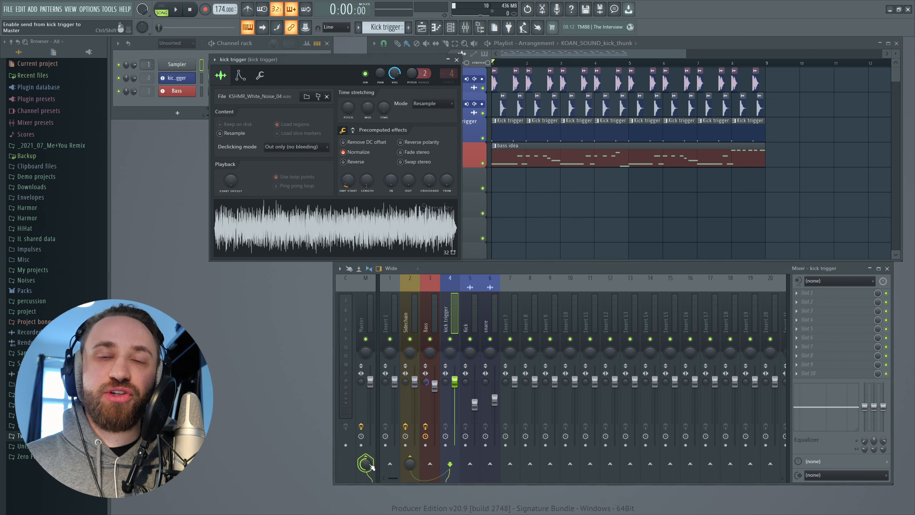
left_click(326, 228)
left_click(325, 228)
left_click(325, 229)
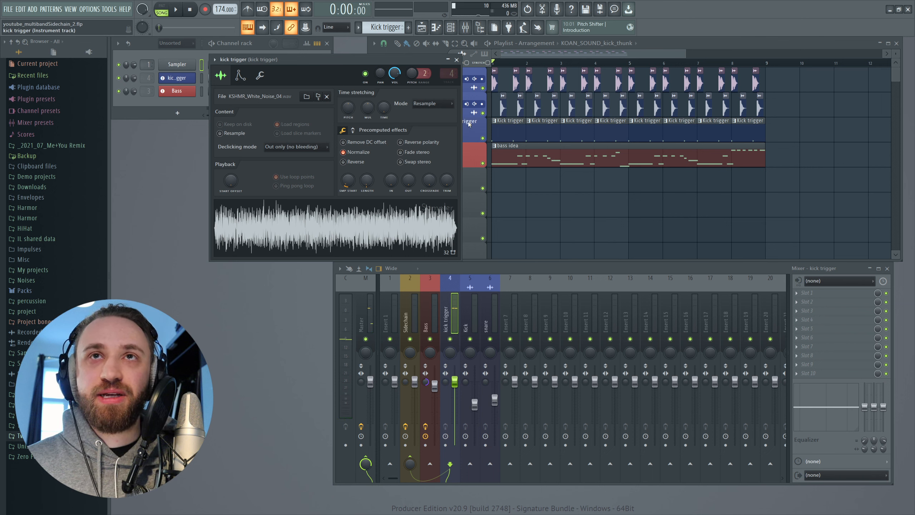
left_click(456, 60)
left_click(364, 463)
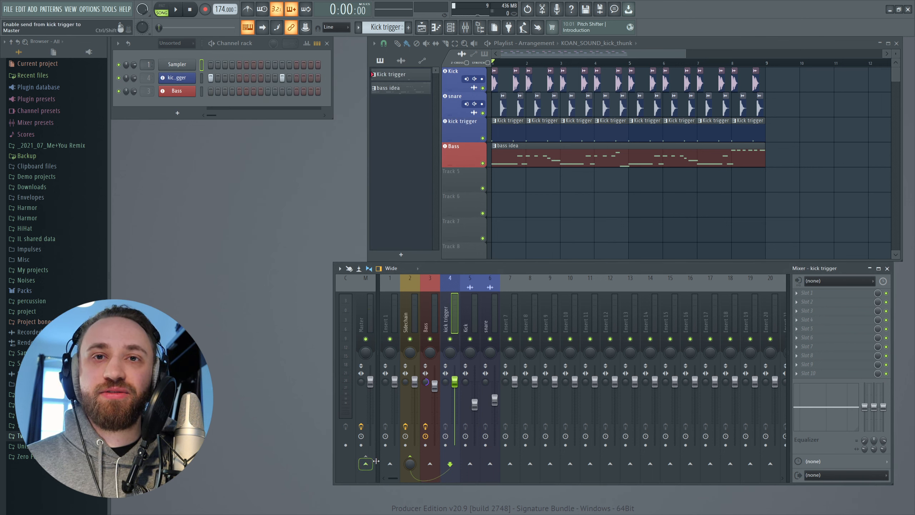
Open the Fruity Limiter on the Sidechain mixer track and arrange its window clear of the playlist and mixer
left_click(436, 313)
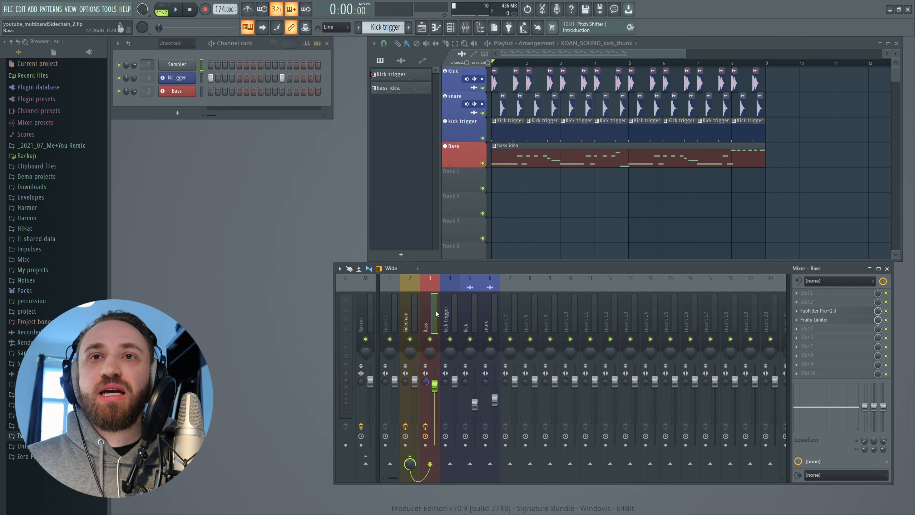
left_click(409, 320)
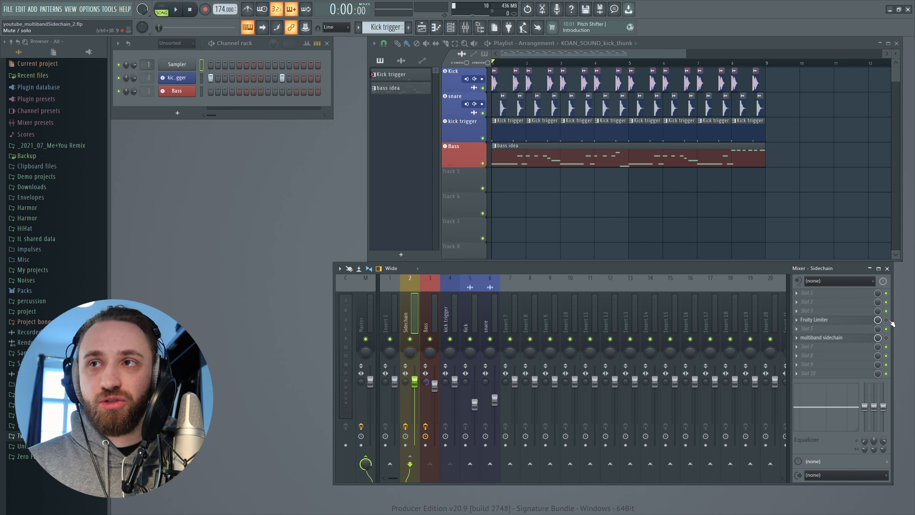
left_click(844, 322)
left_click_drag(696, 135, 220, 131)
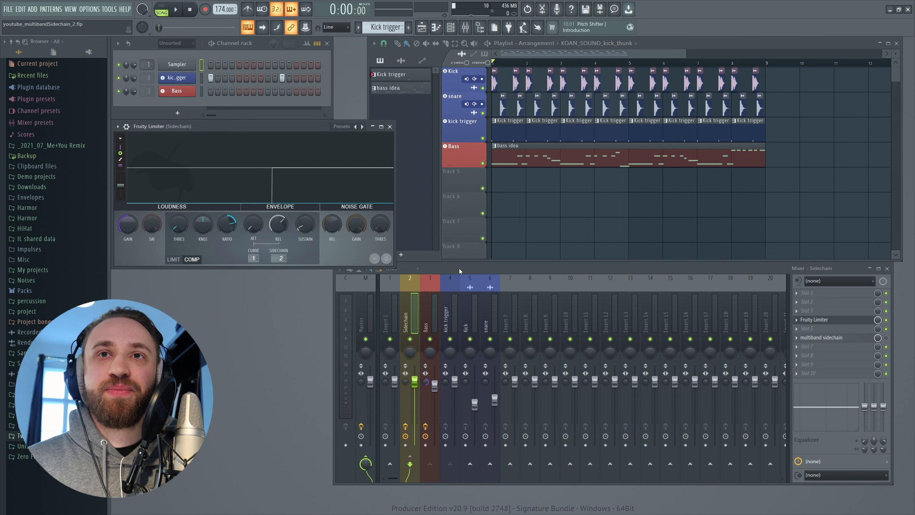
left_click_drag(459, 268, 473, 298)
left_click_drag(639, 49, 657, 45)
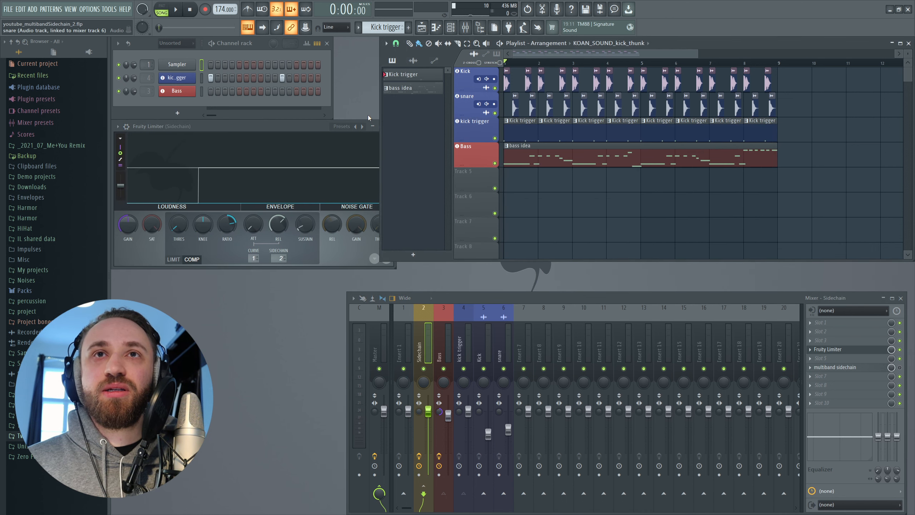
left_click(377, 145)
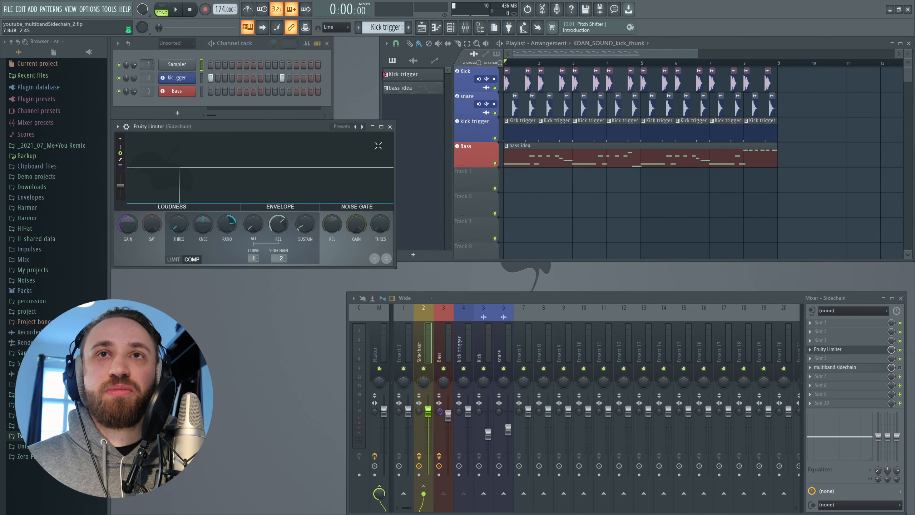
Check the Fruity Limiter's sidechain input number and play the arrangement to watch the bass ducking
left_click(283, 256)
left_click(304, 275)
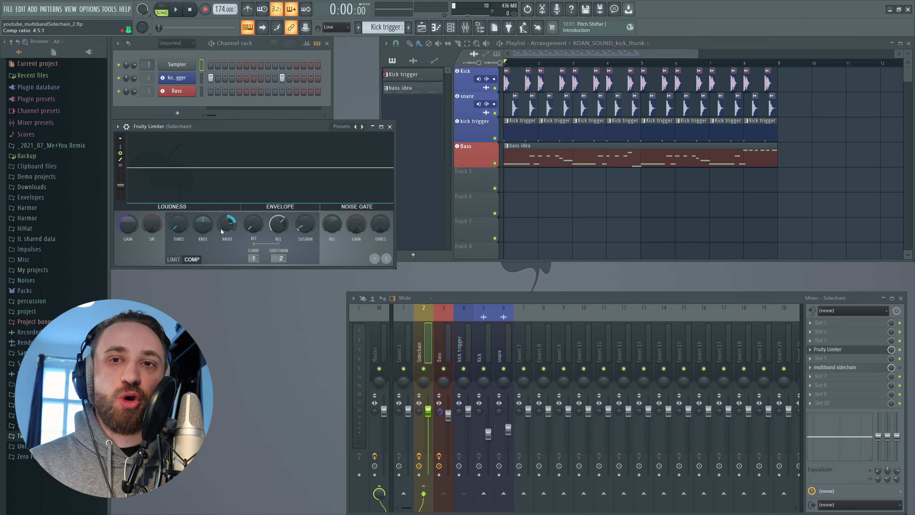
left_click(521, 62)
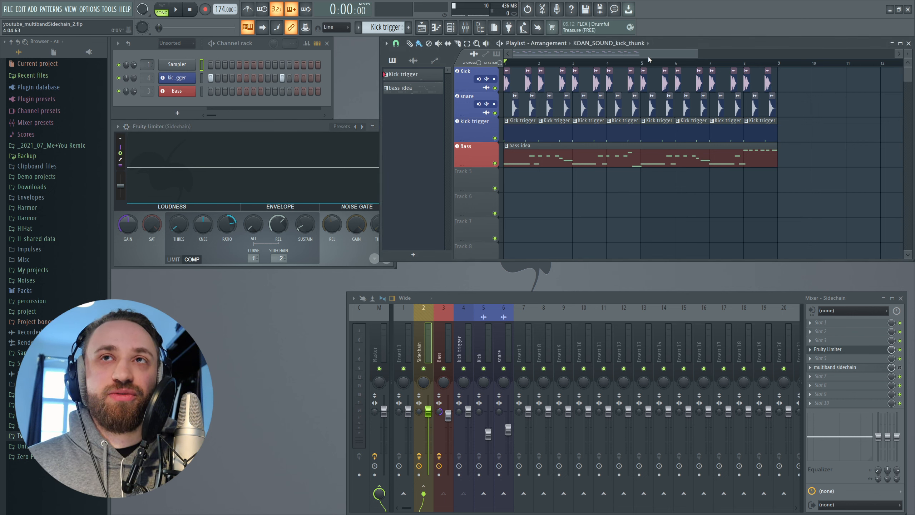
key("space")
left_click(300, 126)
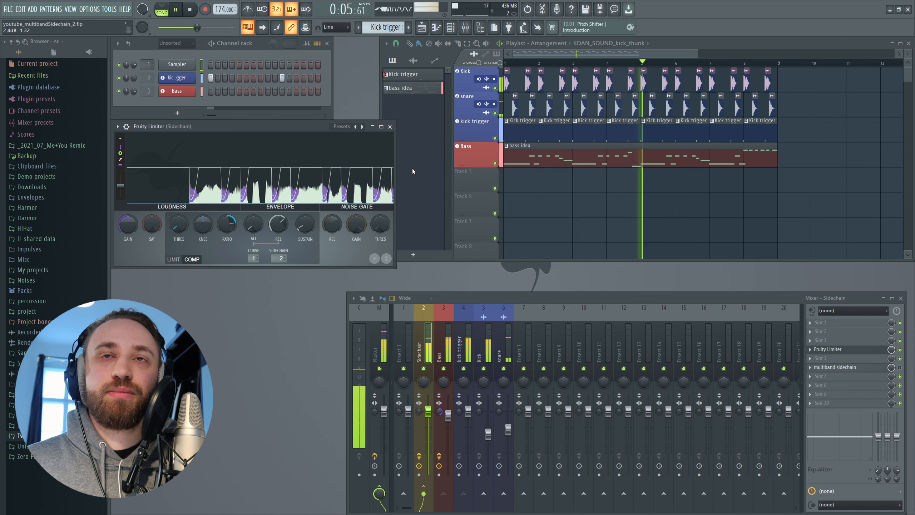
key("space")
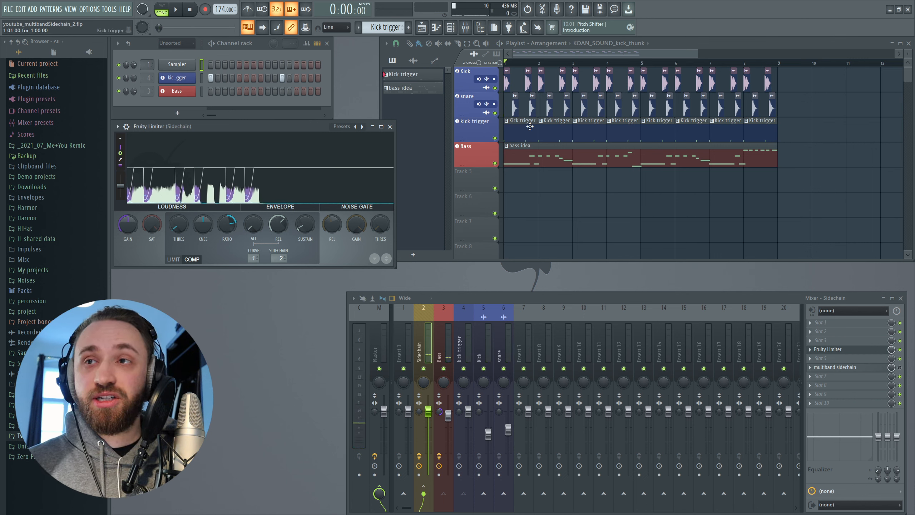
Reposition the mixer and play the arrangement, comparing the sound with the Sidechain track's Fruity Limiter bypassed and enabled
left_click_drag(588, 296, 572, 279)
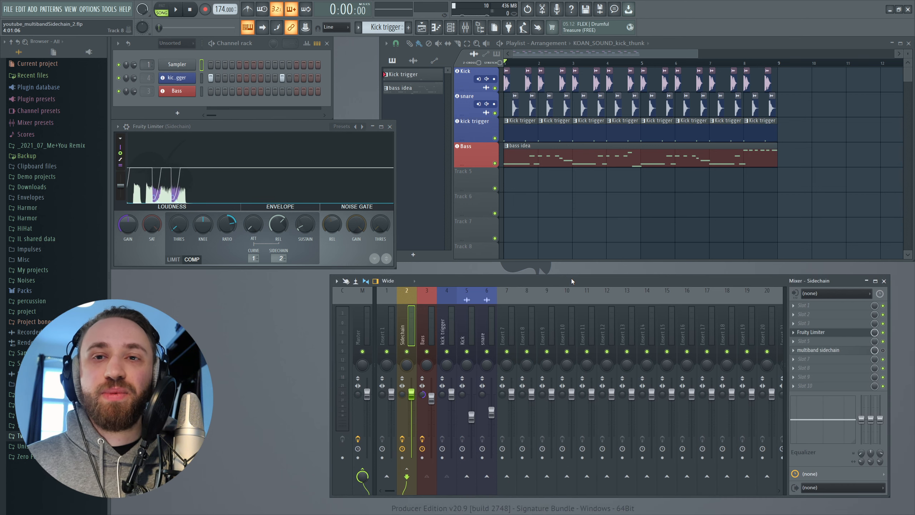
left_click(522, 44)
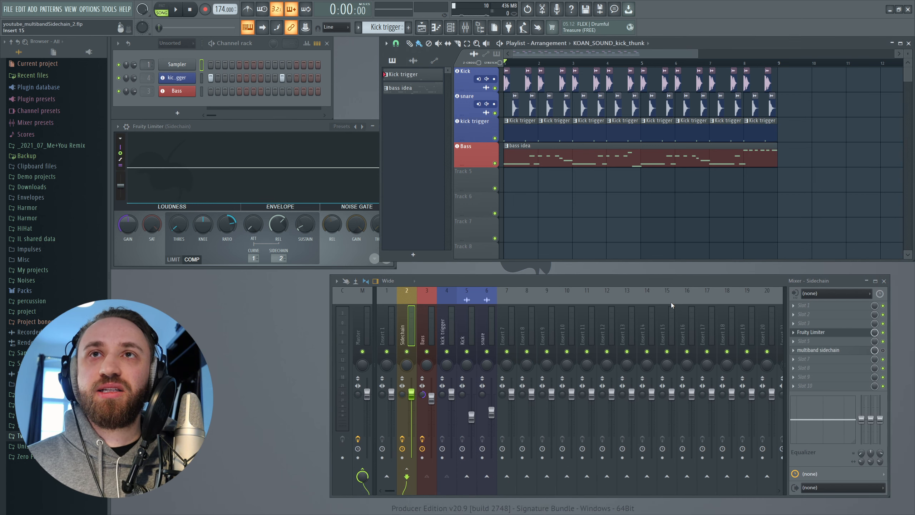
left_click_drag(634, 280, 621, 279)
key("space")
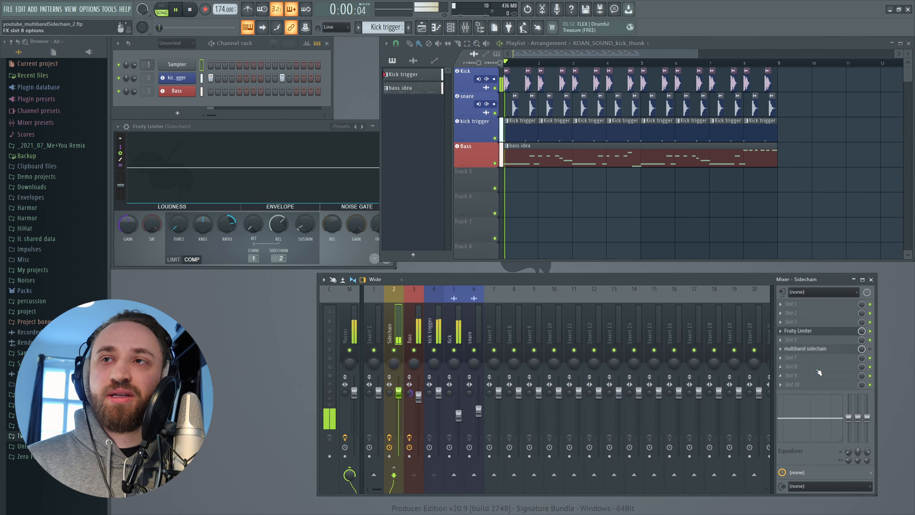
left_click(871, 331)
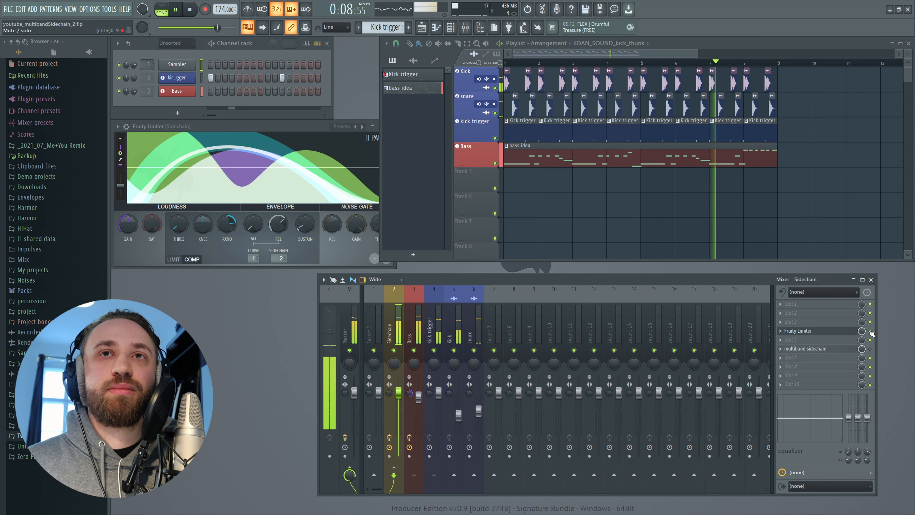
left_click(871, 331)
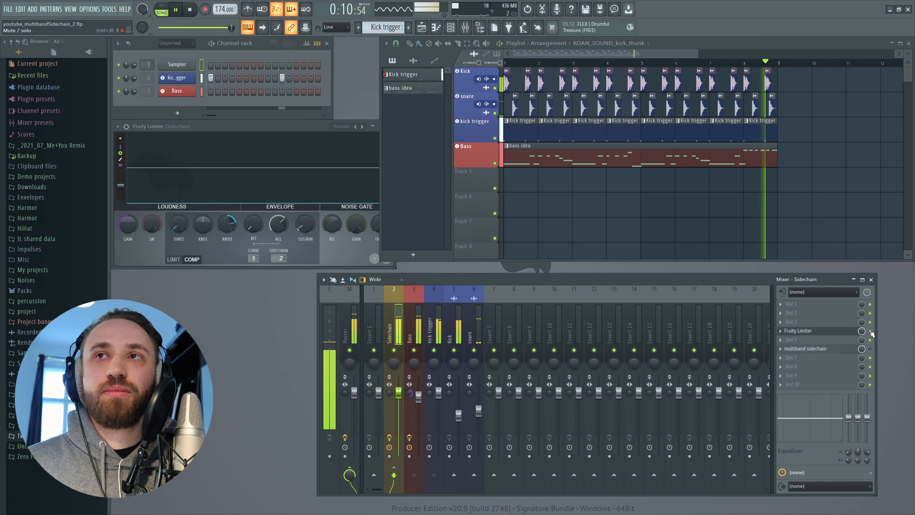
key("space")
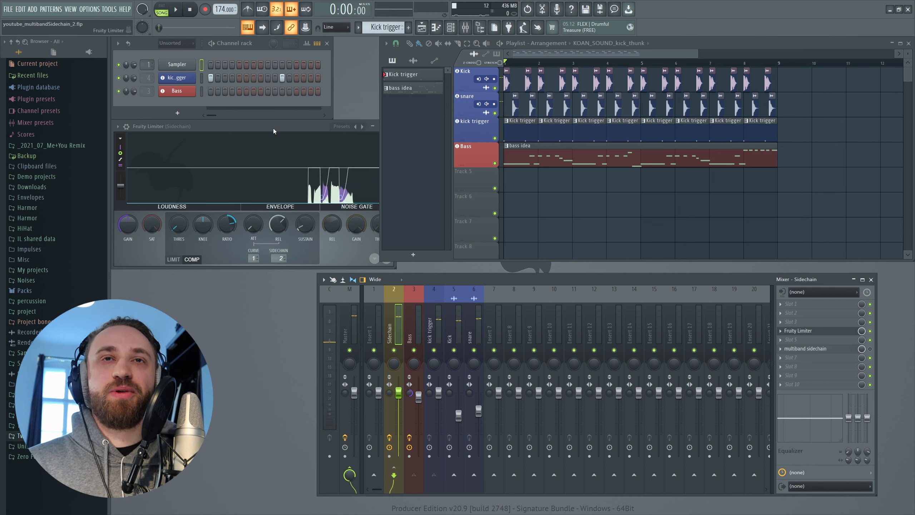
Examine the node map of the existing multiband sidechain effect on the Sidechain track and close it
left_click(272, 127)
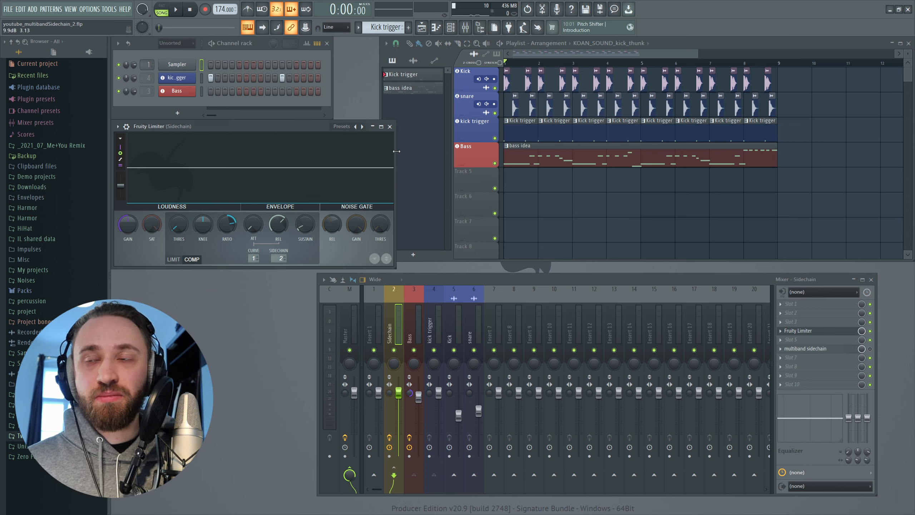
left_click(836, 349)
left_click_drag(354, 130, 357, 106)
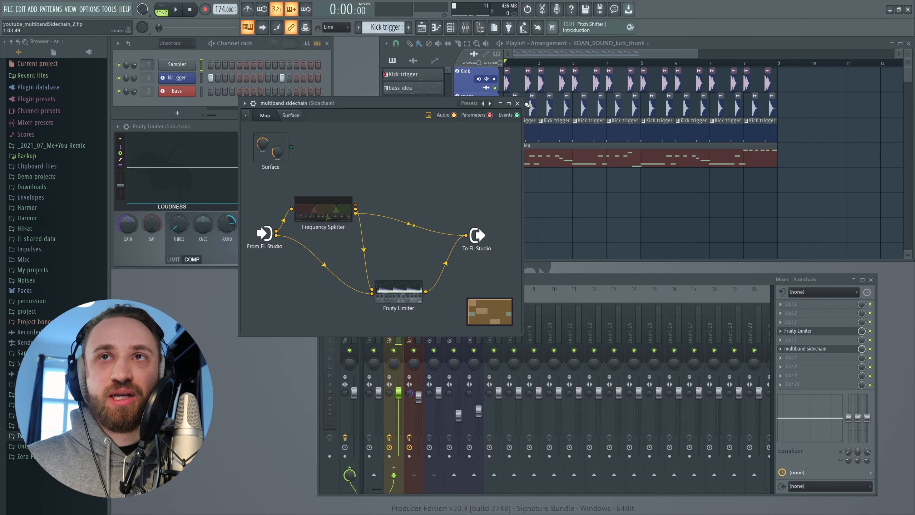
left_click(517, 103)
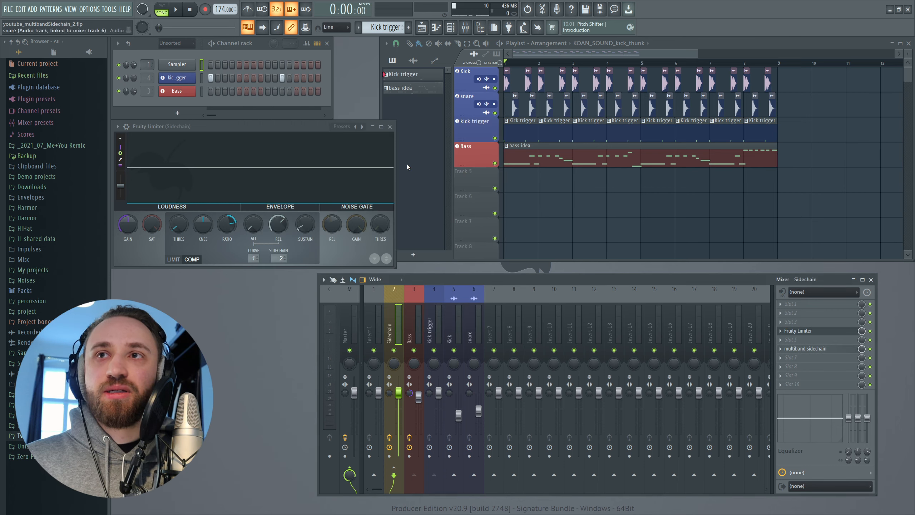
Add a Patcher to slot 8 of the Sidechain track and connect From FL Studio to To FL Studio
middle_click(786, 374)
type("path")
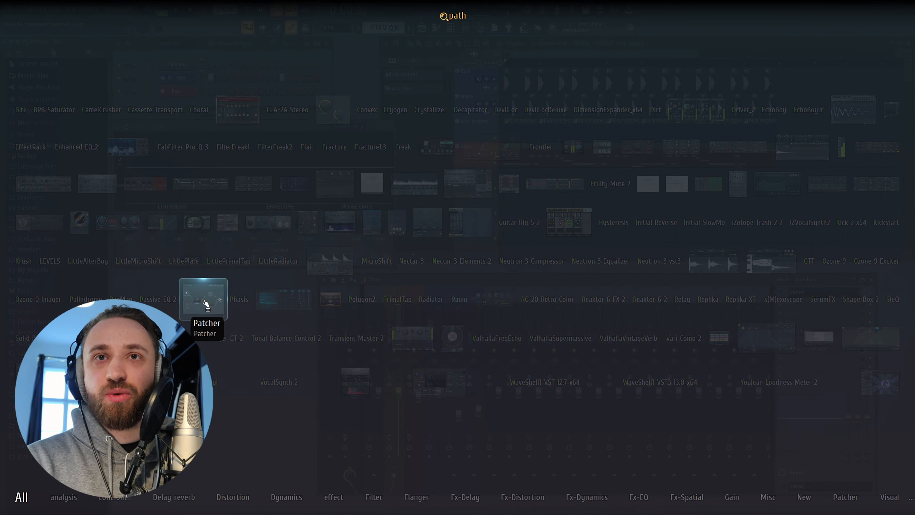
left_click(205, 302)
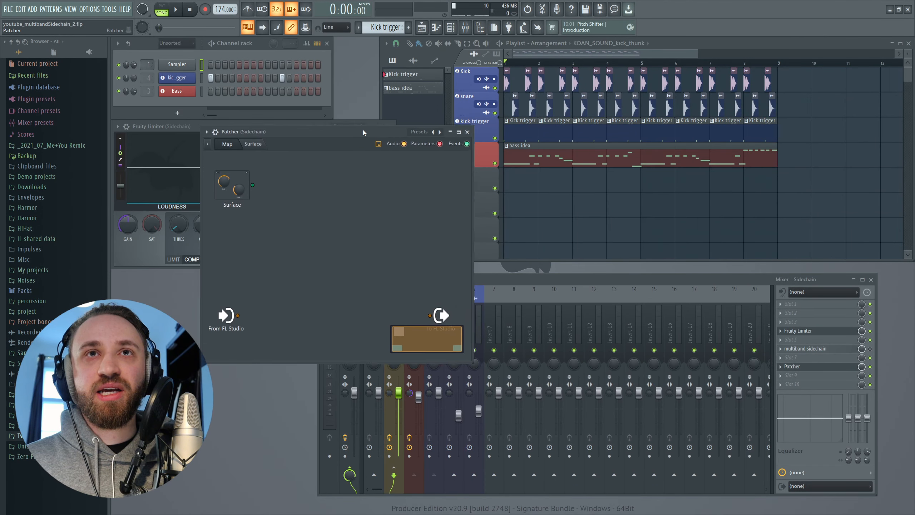
left_click_drag(363, 130, 423, 124)
left_click_drag(287, 317, 287, 283)
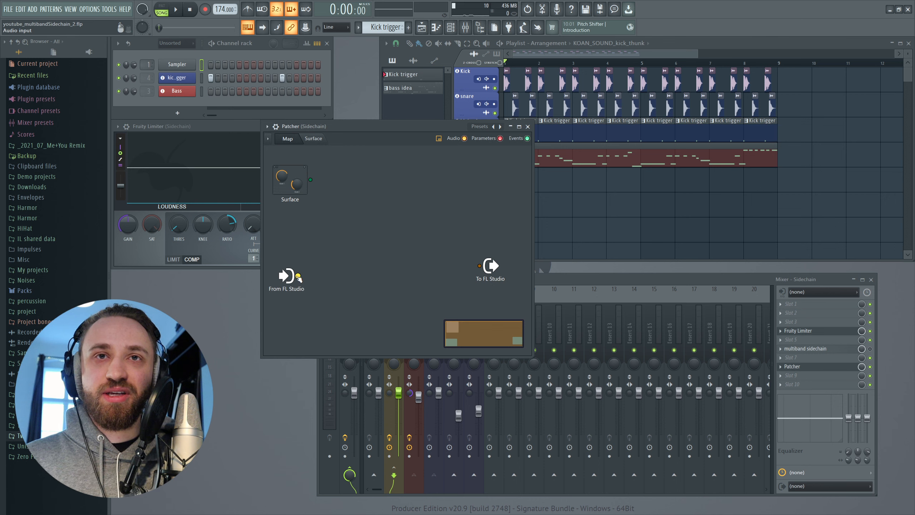
left_click_drag(299, 276, 479, 266)
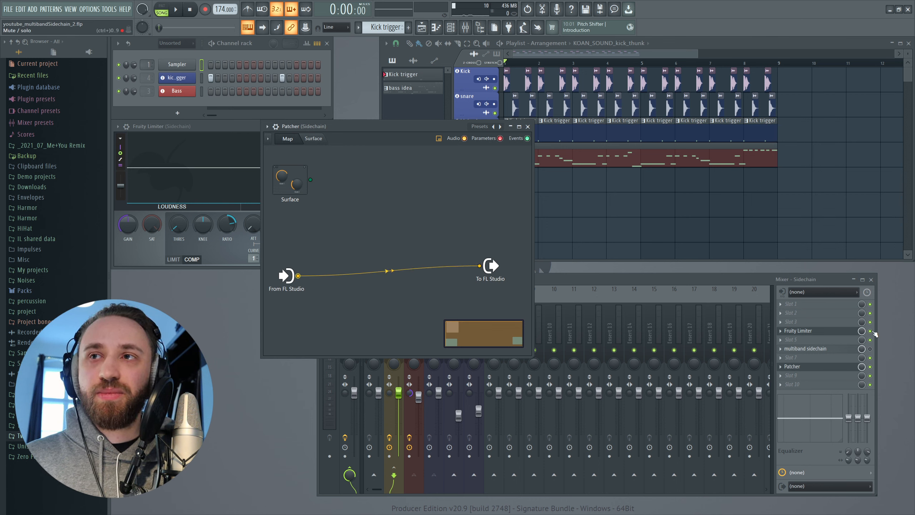
Bypass the Fruity Limiter on the Sidechain track and test playback through the Patcher
left_click(870, 331)
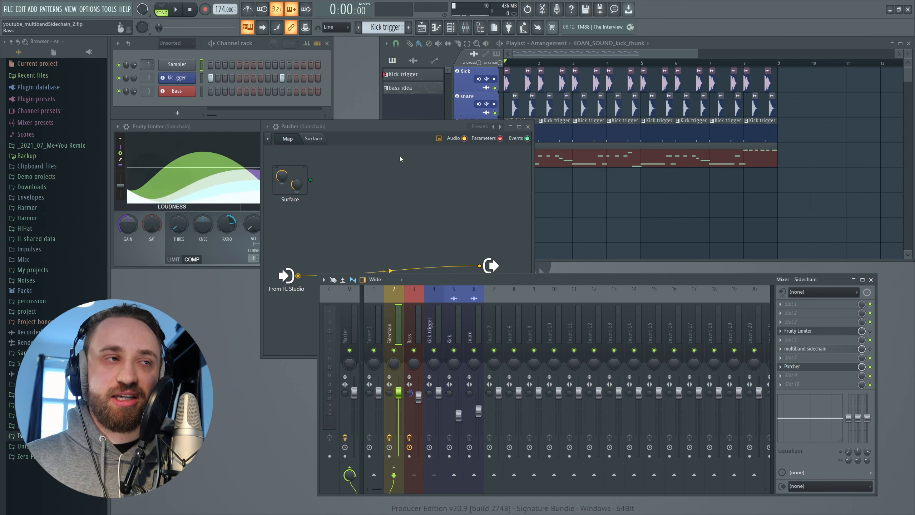
left_click_drag(381, 127, 349, 91)
key("space")
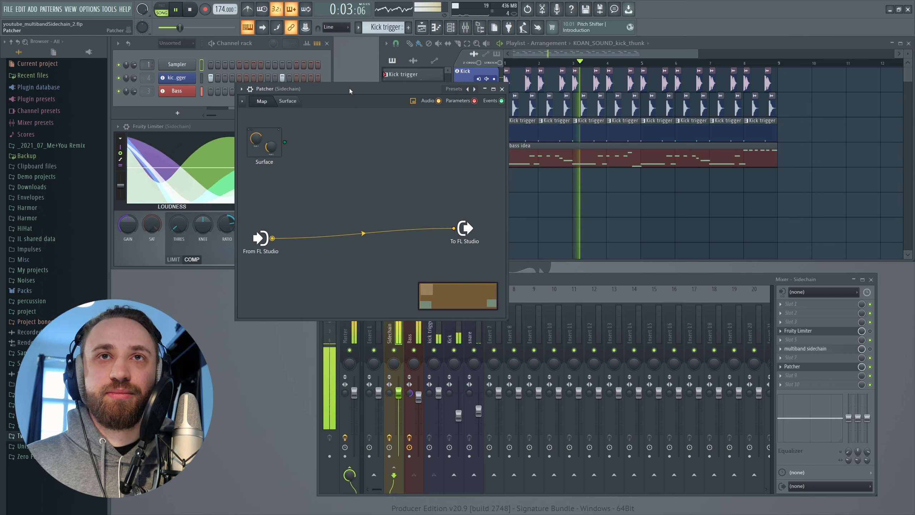
key("space")
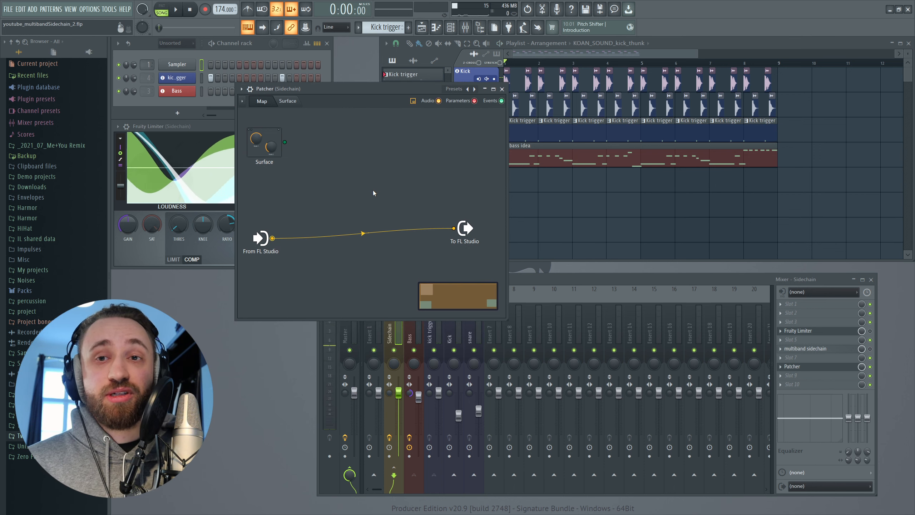
Copy the Sidechain track's Fruity Limiter into the Patcher map with its settings, and close the original limiter's window
left_click_drag(358, 92, 432, 119)
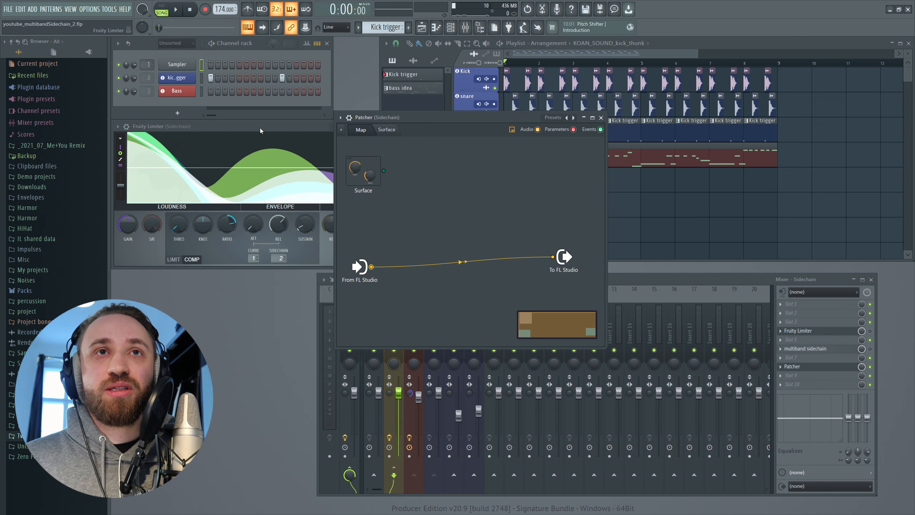
left_click(228, 179)
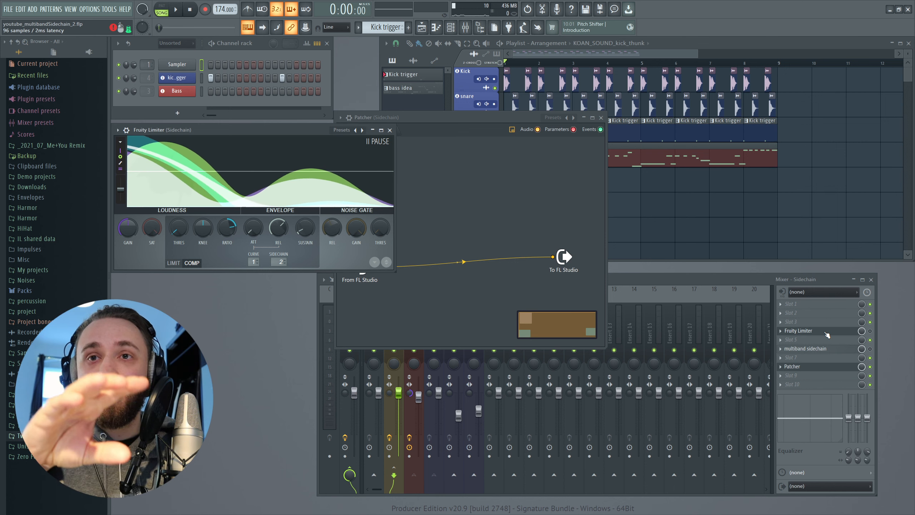
left_click_drag(441, 117, 544, 101)
left_click_drag(173, 130, 186, 130)
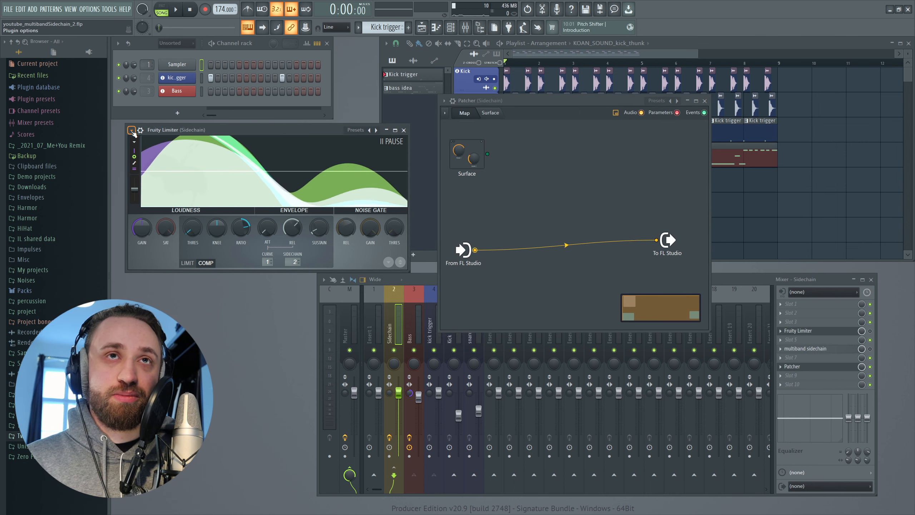
left_click(132, 130)
left_click_drag(146, 180, 554, 212)
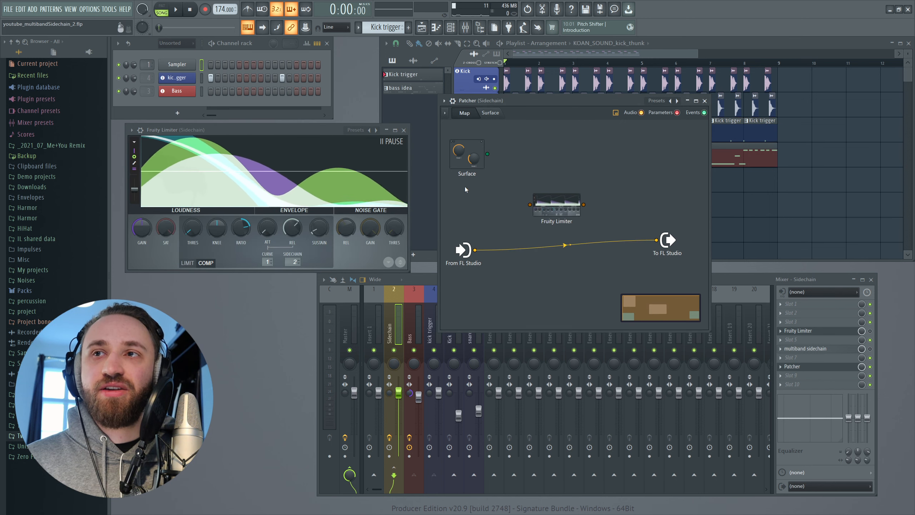
left_click(404, 130)
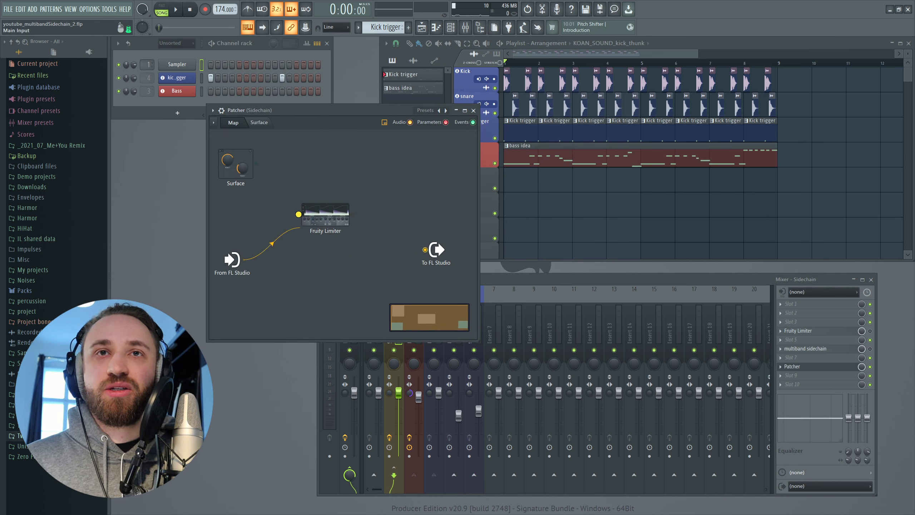
Route From FL Studio through the Fruity Limiter node to To FL Studio and test playback
left_click_drag(336, 219, 342, 235)
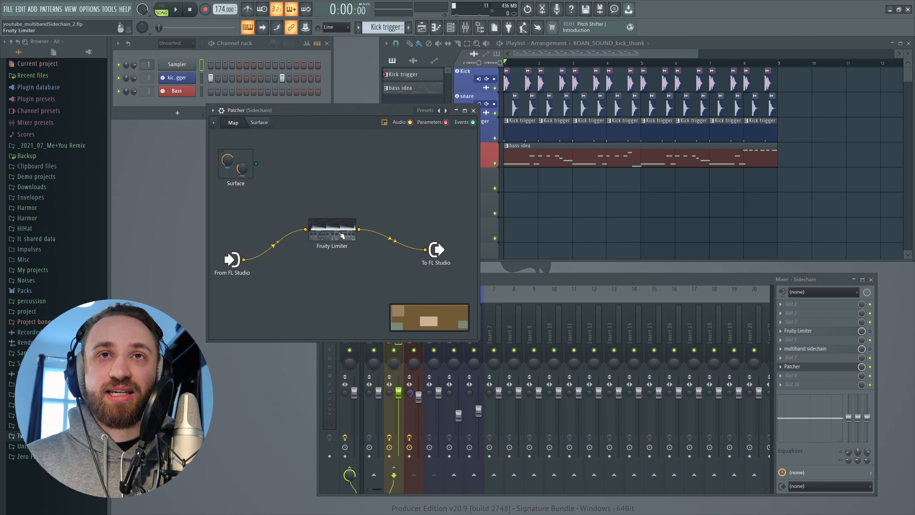
key("space")
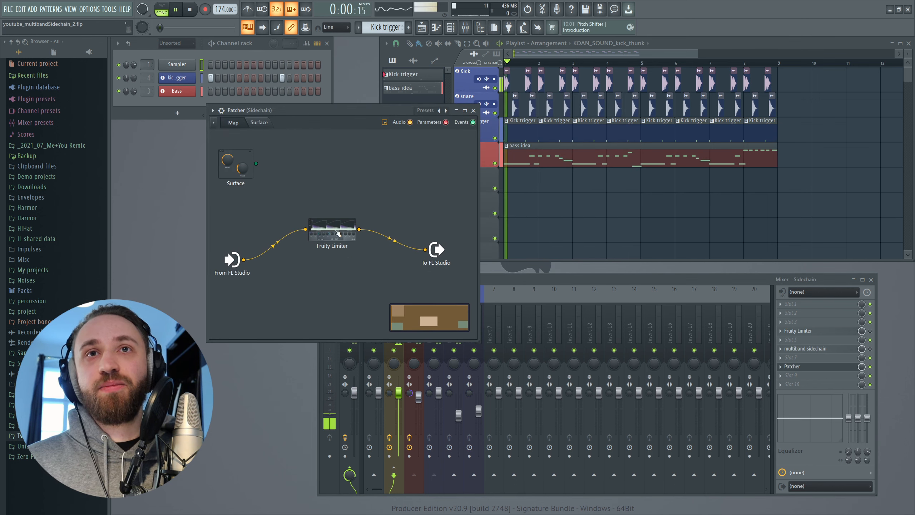
key("space")
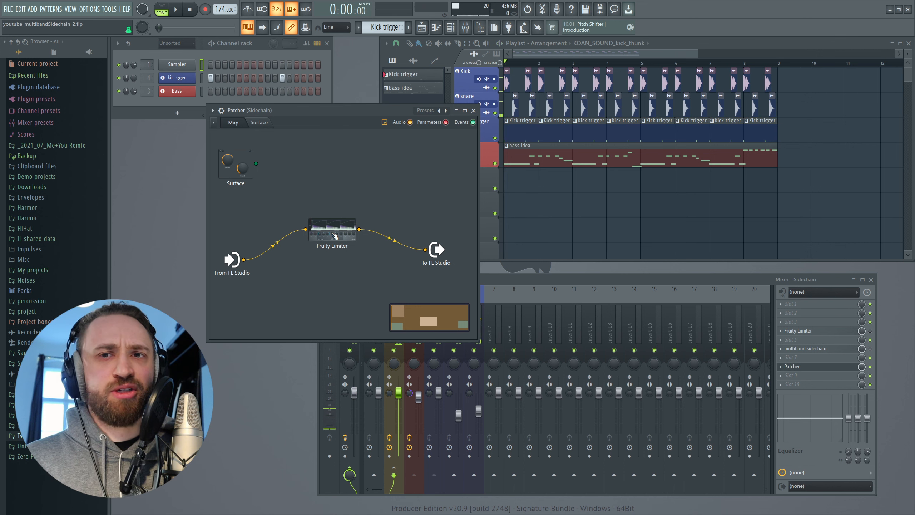
Check the Fruity Limiter's available sidechain sources in Patcher and add an extra audio input to its node
double_click(335, 235)
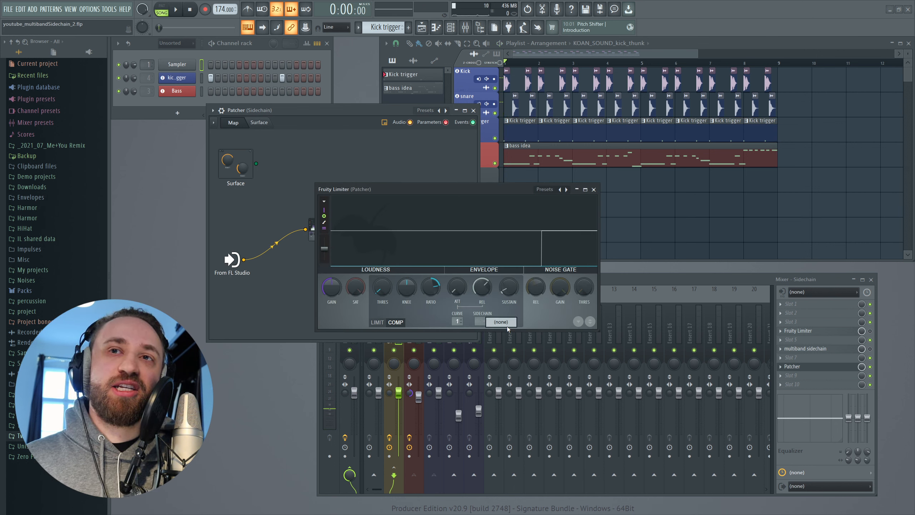
left_click(594, 190)
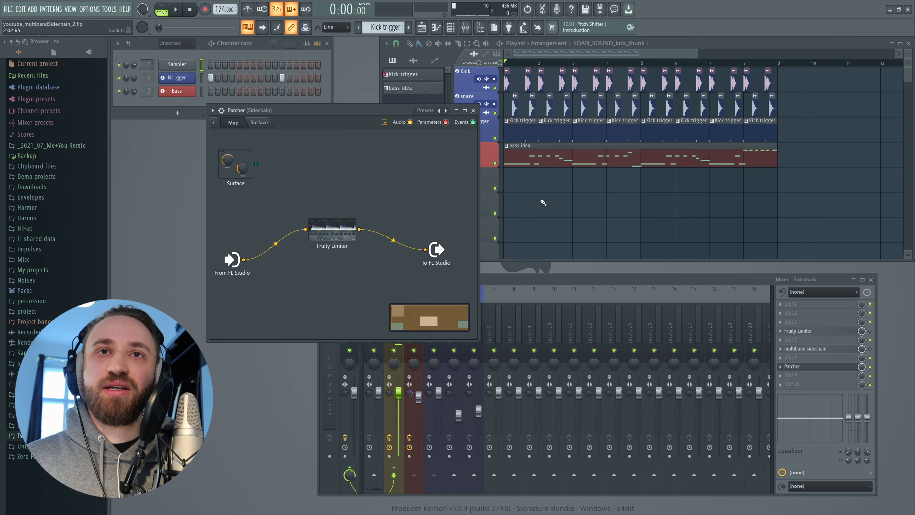
right_click(327, 241)
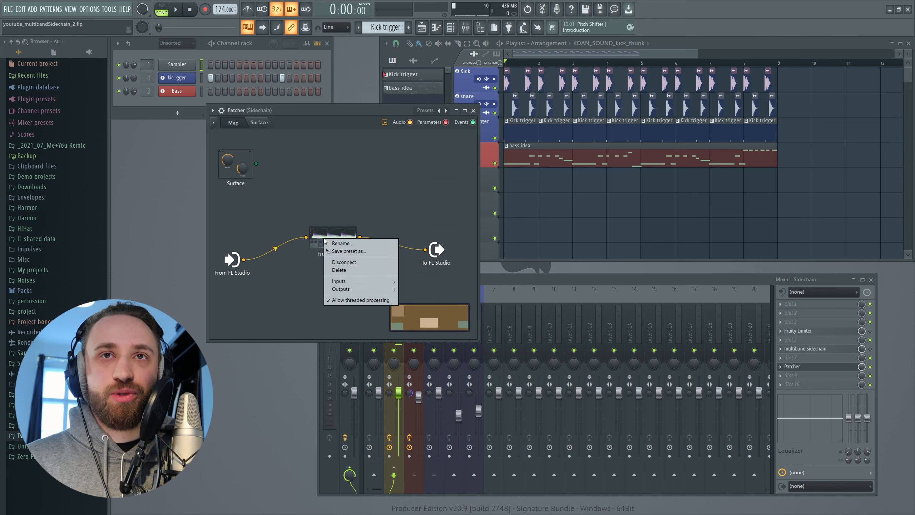
mouse_move(361, 281)
mouse_move(422, 282)
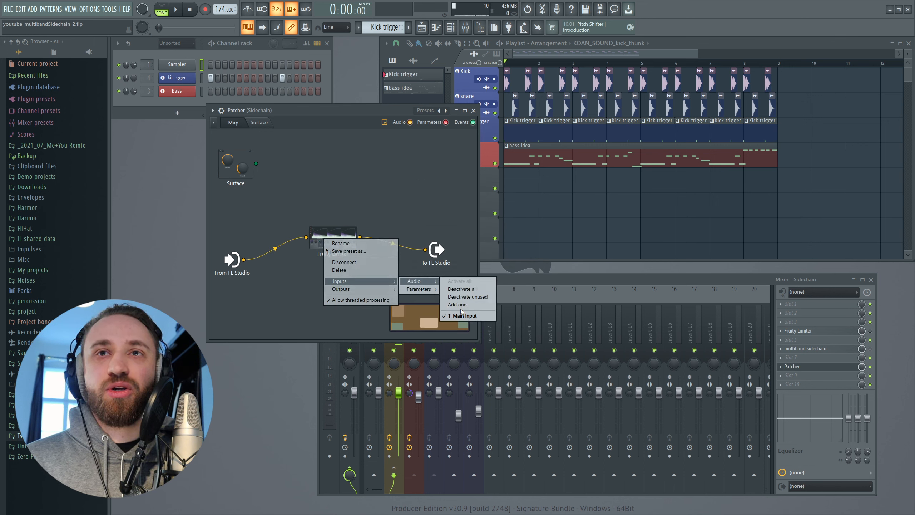
left_click(446, 306)
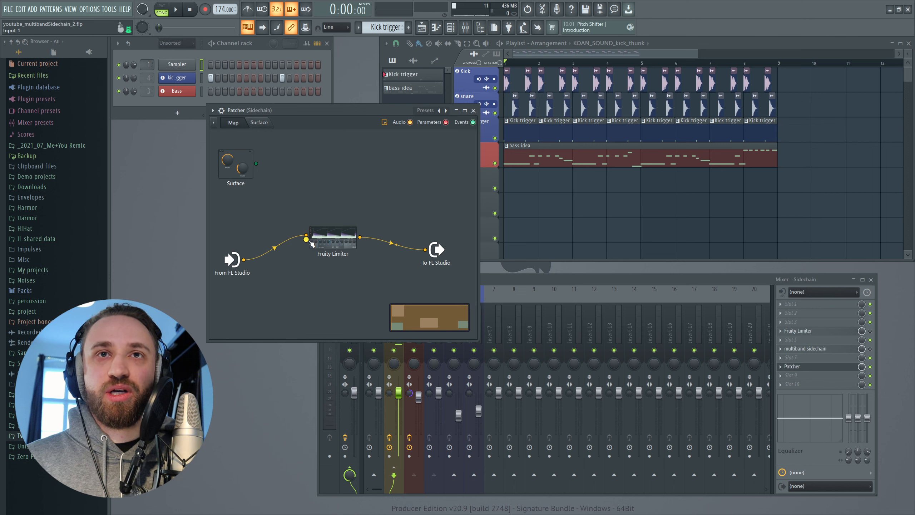
Enable the kick trigger audio output on From FL Studio and connect it to the Fruity Limiter's added input
right_click(229, 264)
mouse_move(239, 281)
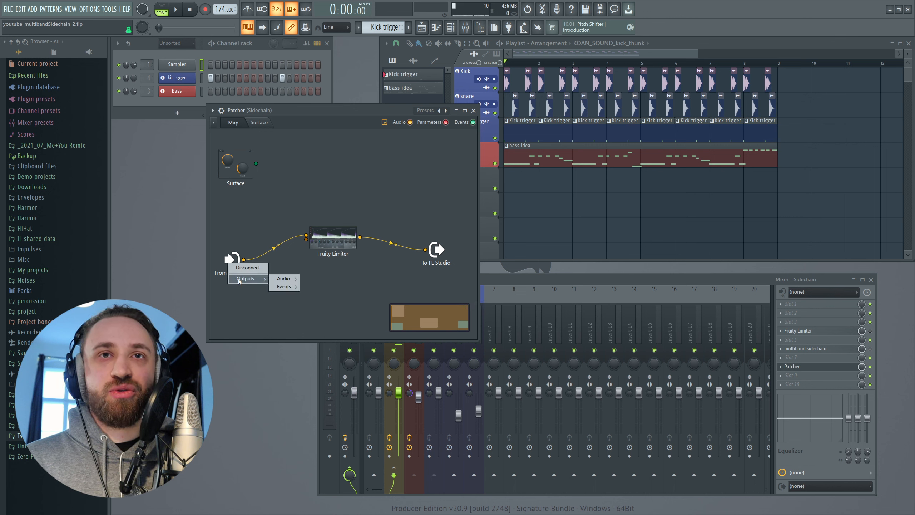
mouse_move(292, 279)
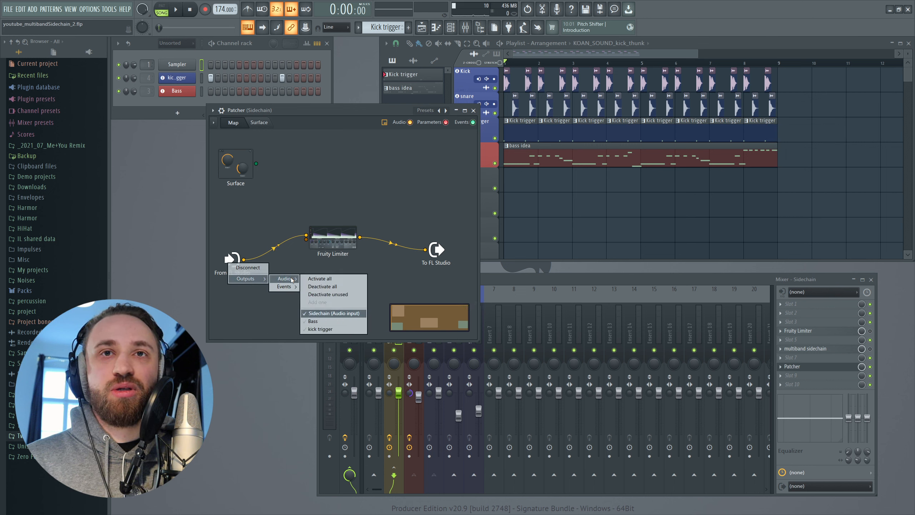
left_click(325, 329)
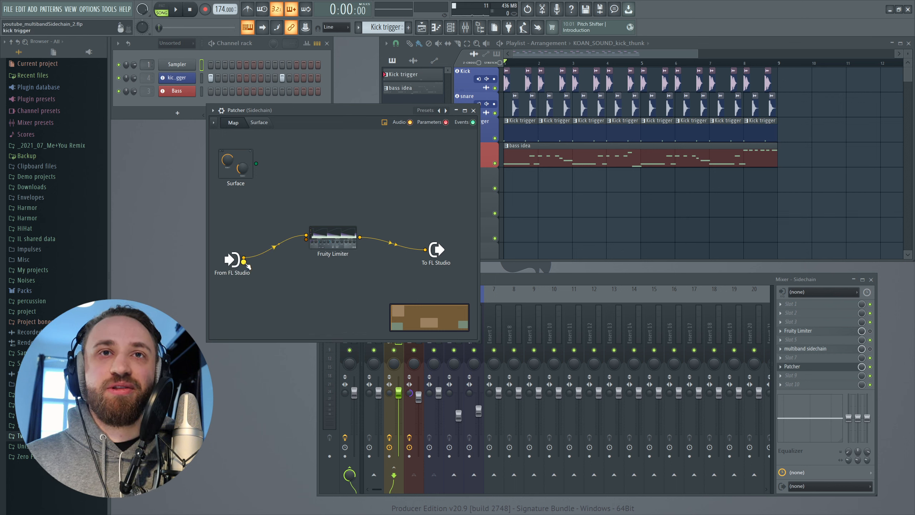
left_click_drag(293, 249, 306, 238)
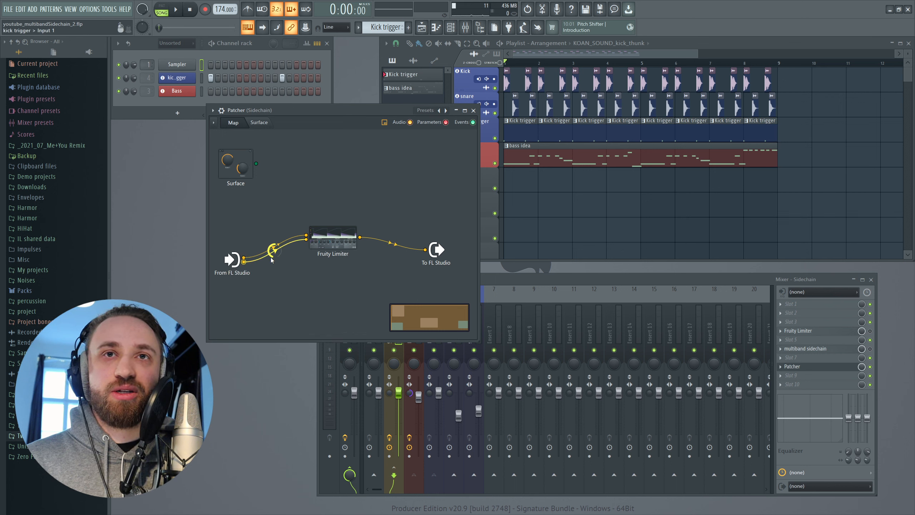
Compare the mixer's tracks with the audio outputs available on the From FL Studio node
left_click(516, 282)
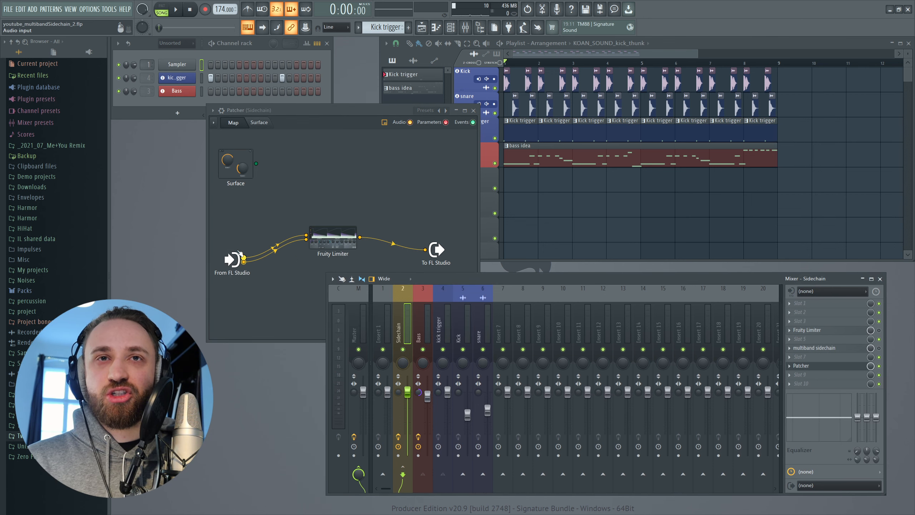
right_click(232, 259)
mouse_move(253, 274)
mouse_move(292, 274)
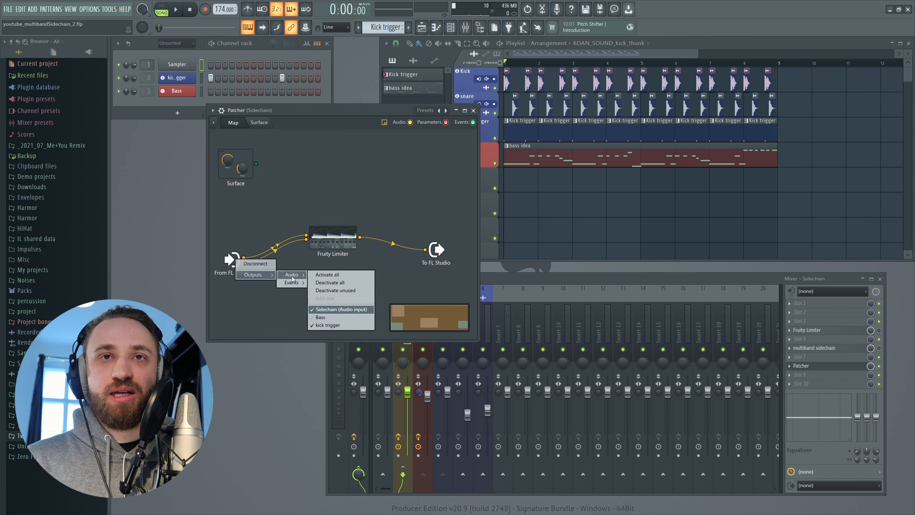
left_click(333, 317)
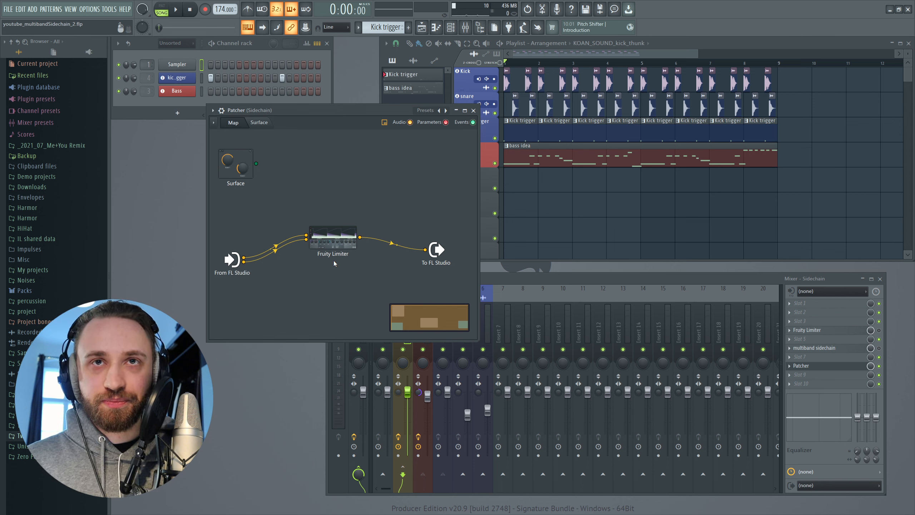
Set the Patcher Fruity Limiter's sidechain source to Input 1, play the arrangement to test it, and close the limiter
left_click(335, 239)
left_click(483, 321)
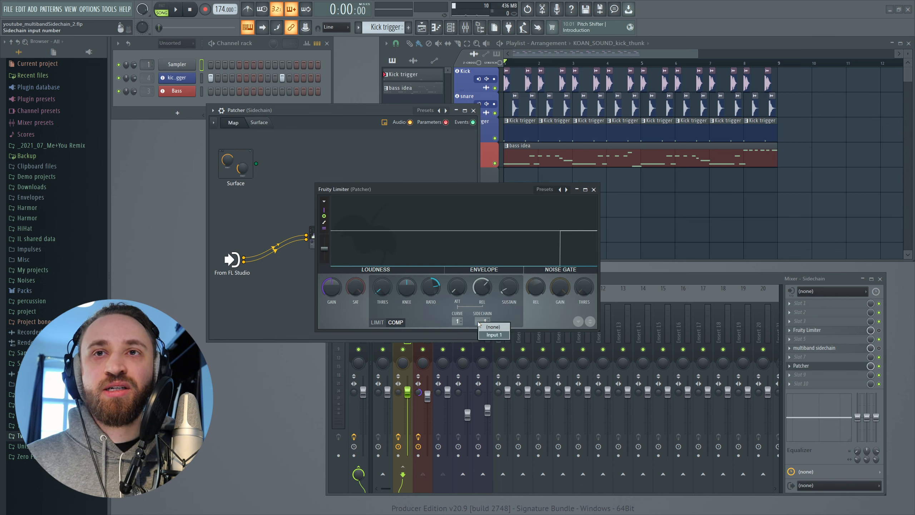
left_click(494, 334)
left_click_drag(432, 189, 337, 184)
key("space")
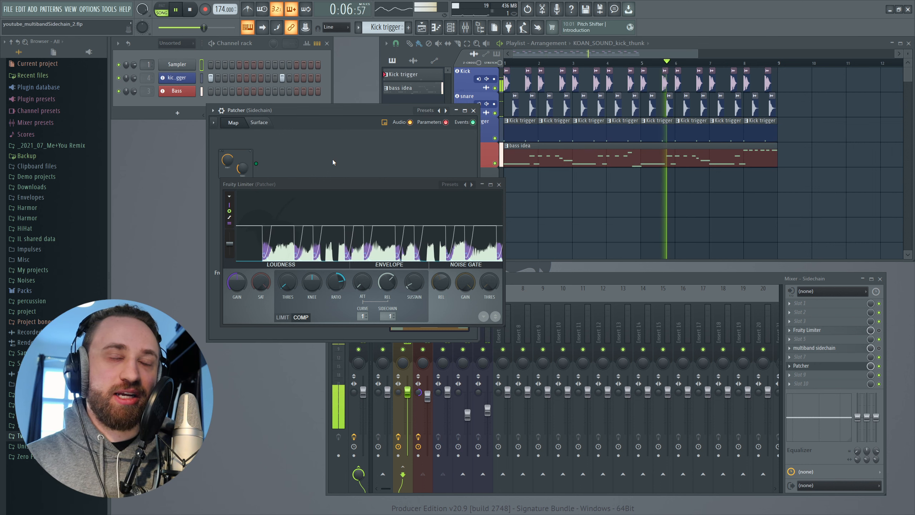
left_click(499, 184)
key("space")
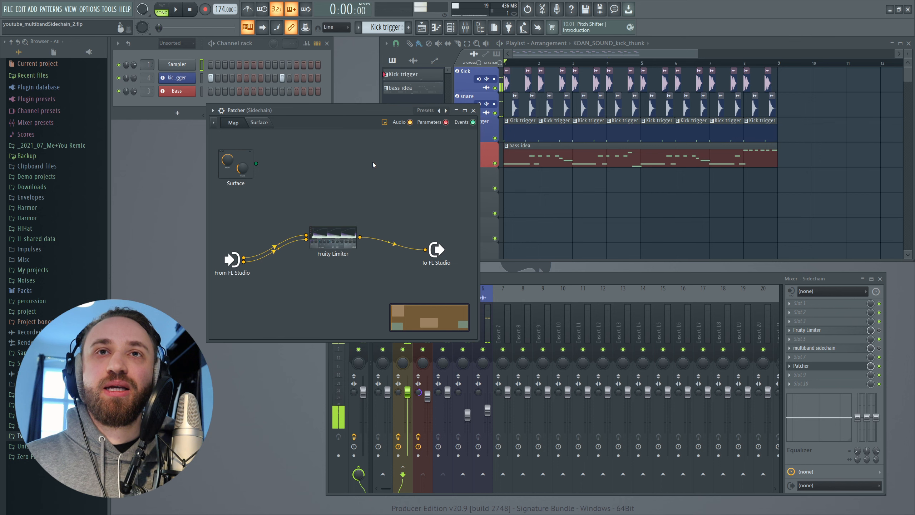
Move the Fruity Limiter and To FL Studio nodes lower, and add a Frequency Splitter above the limiter in the map
left_click_drag(334, 239, 343, 268)
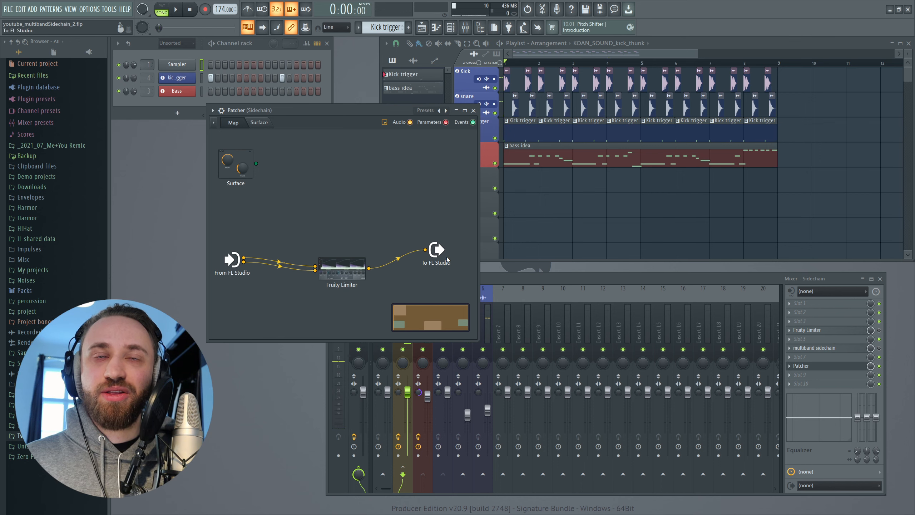
left_click_drag(440, 252, 454, 263)
right_click(267, 183)
mouse_move(288, 195)
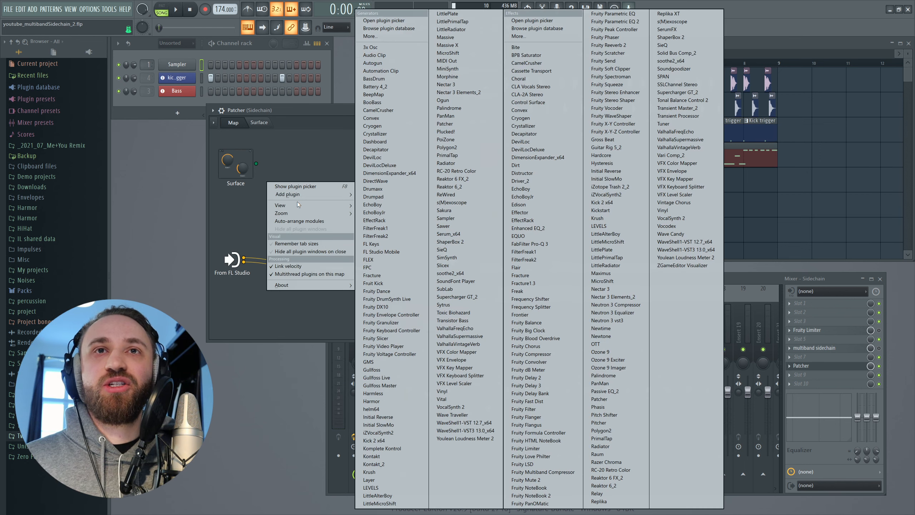
left_click(552, 308)
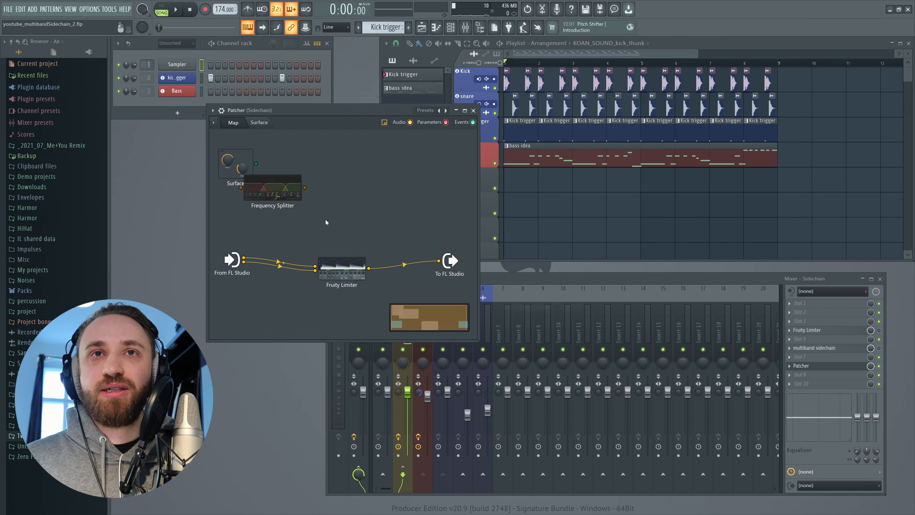
left_click_drag(321, 204, 306, 210)
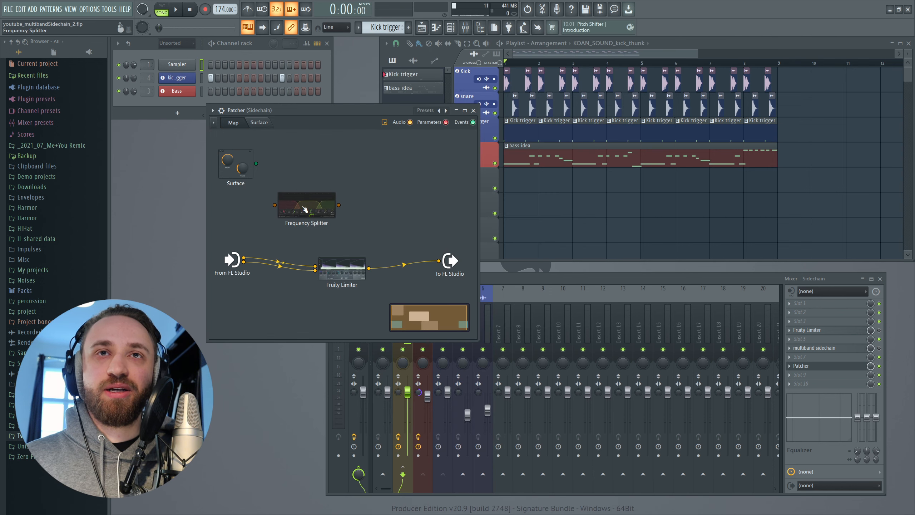
Open the Frequency Splitter and switch it to two bands
double_click(306, 210)
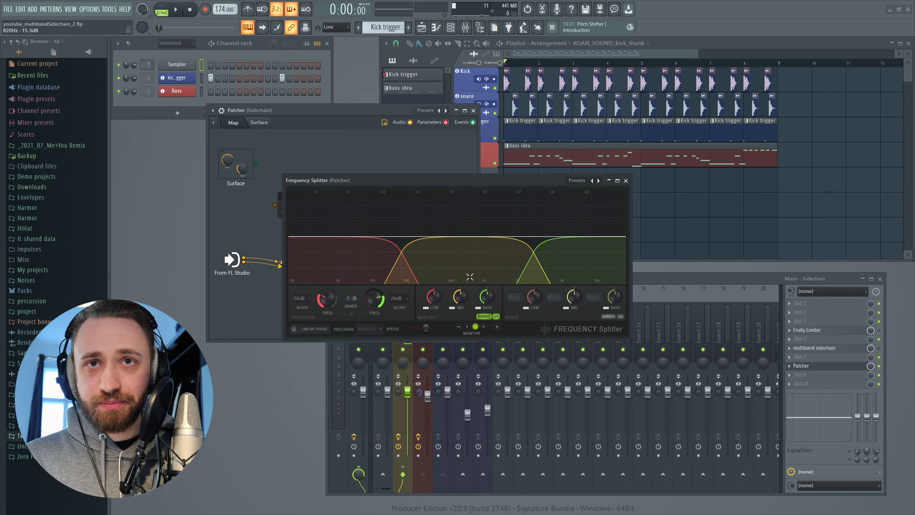
scroll(355, 302, "down", 1)
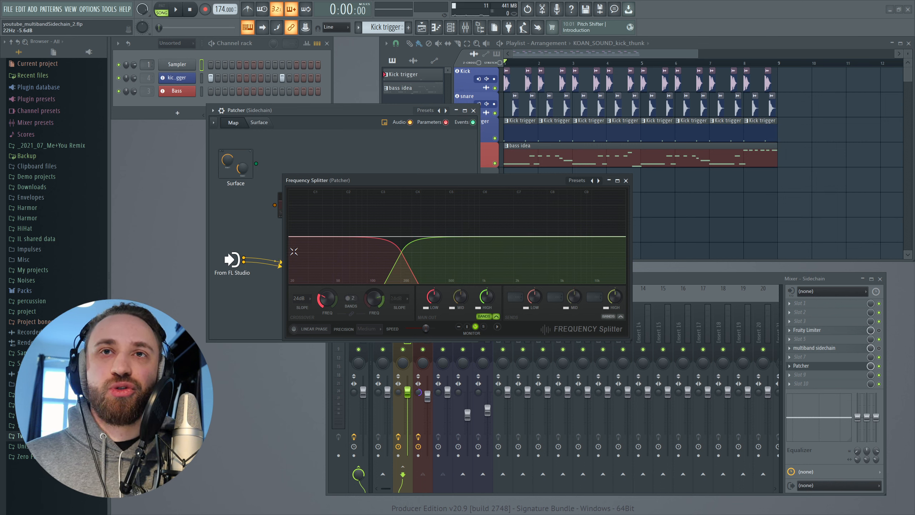
left_click_drag(480, 180, 450, 177)
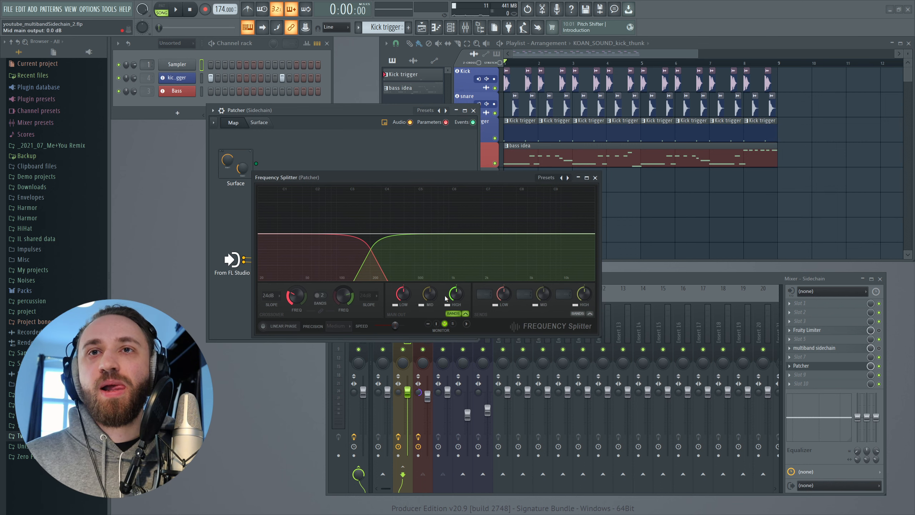
Assign the Frequency Splitter's low band to Send 2 and mid band to Send 1, choose the high band's send, and close it
left_click(485, 294)
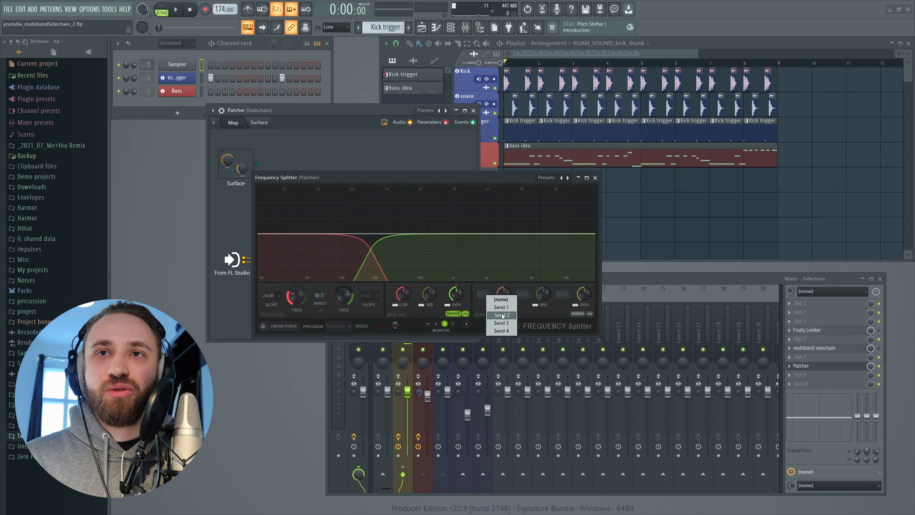
left_click(524, 294)
left_click(536, 309)
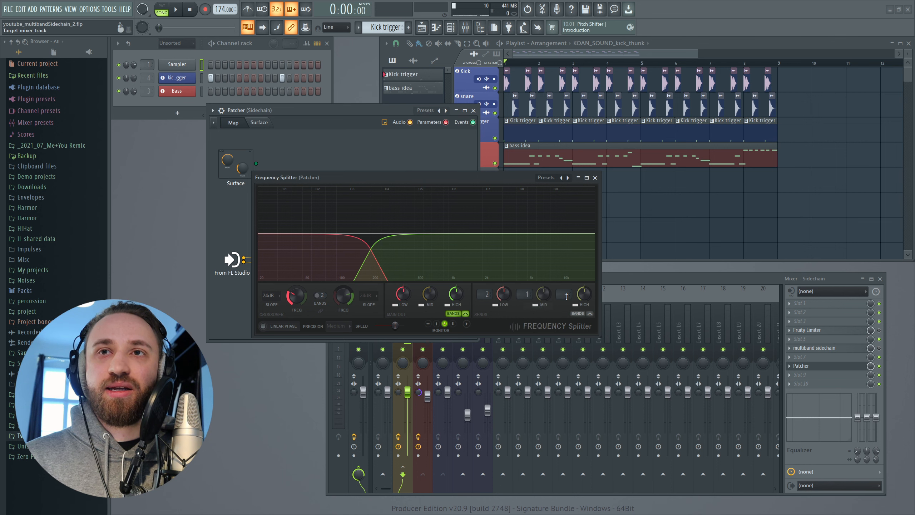
left_click(563, 294)
left_click(578, 310)
left_click(595, 177)
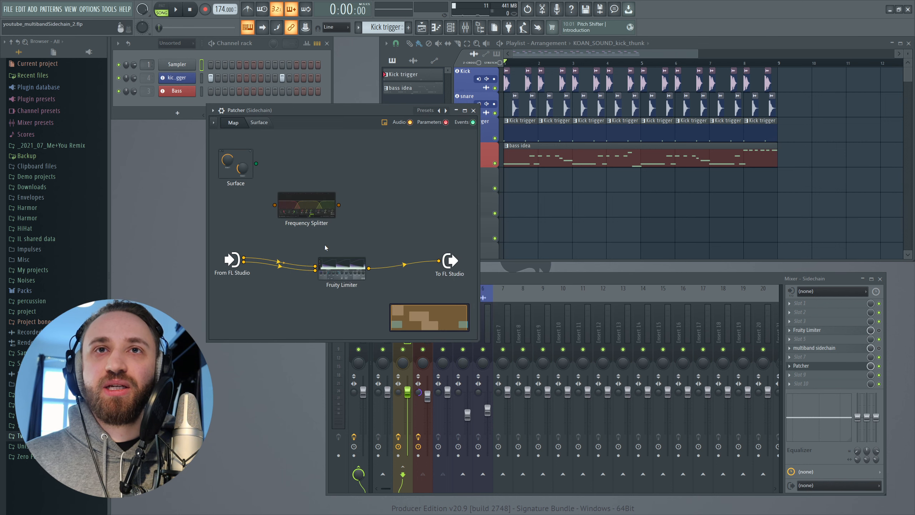
Activate the Send 1 and Send 2 audio outputs on the Frequency Splitter node
right_click(298, 206)
mouse_move(322, 256)
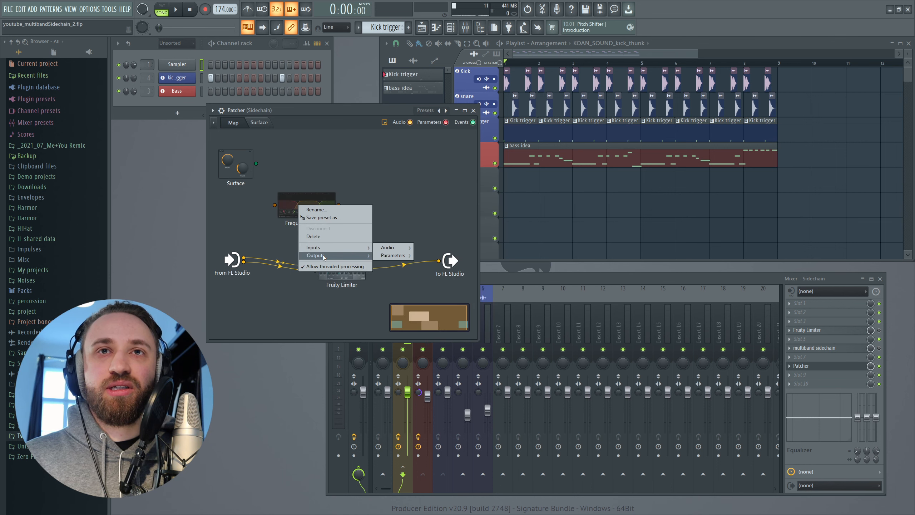
mouse_move(385, 259)
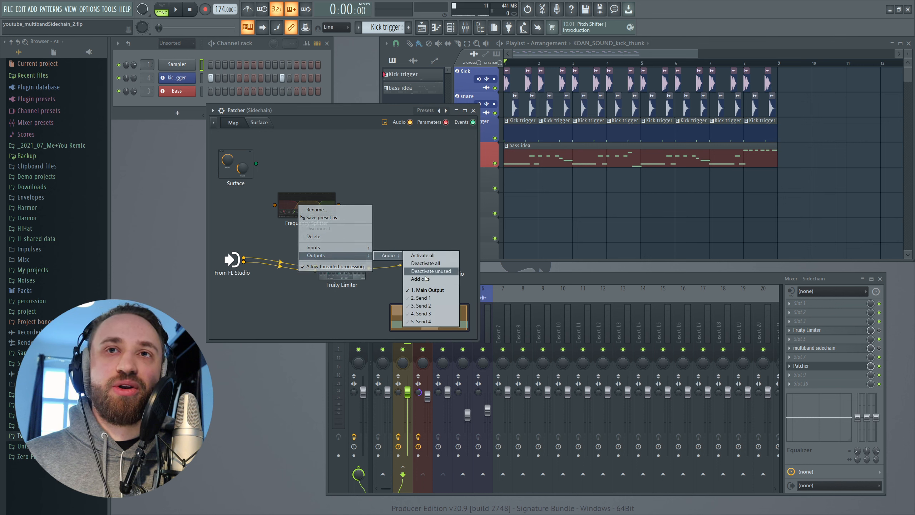
left_click(433, 298)
right_click(305, 206)
mouse_move(322, 256)
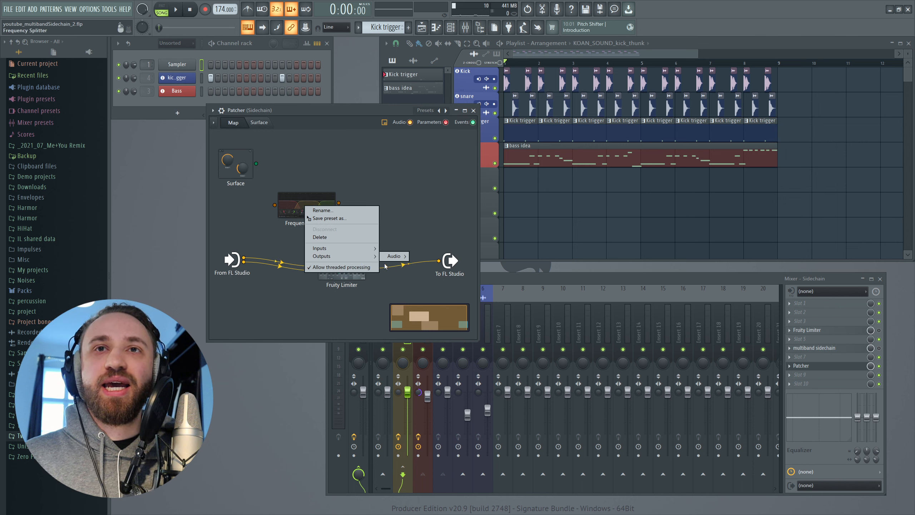
mouse_move(394, 256)
left_click(428, 306)
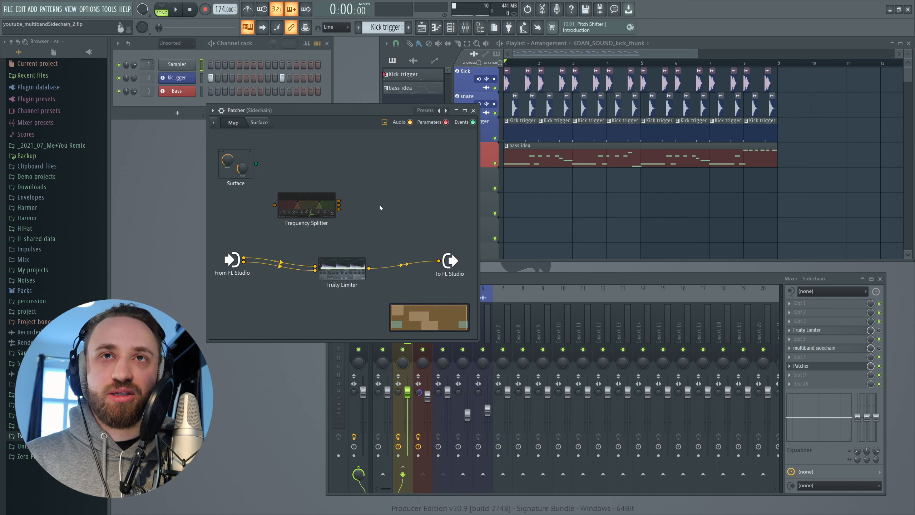
Move the Fruity Limiter out of the output path, wire From FL Studio through the Frequency Splitter's main output to To FL Studio, and test playback
left_click_drag(307, 205, 319, 209)
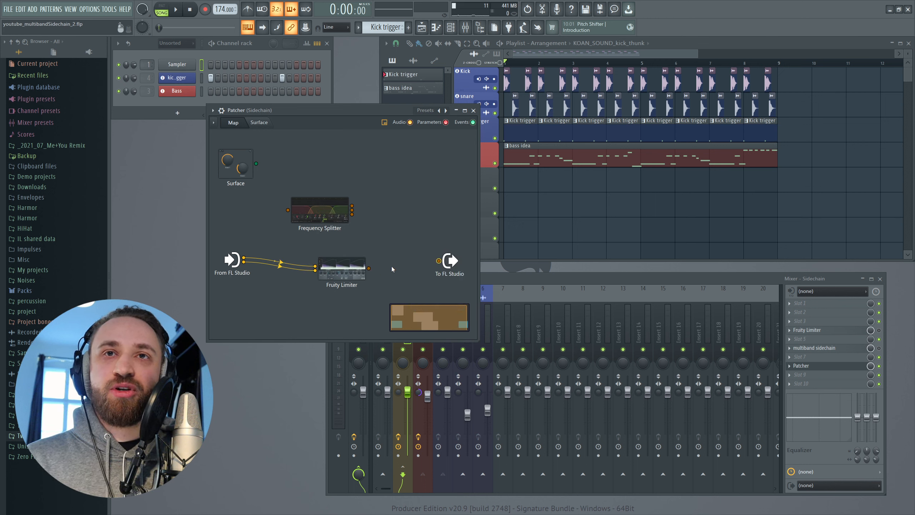
left_click_drag(342, 268, 307, 314)
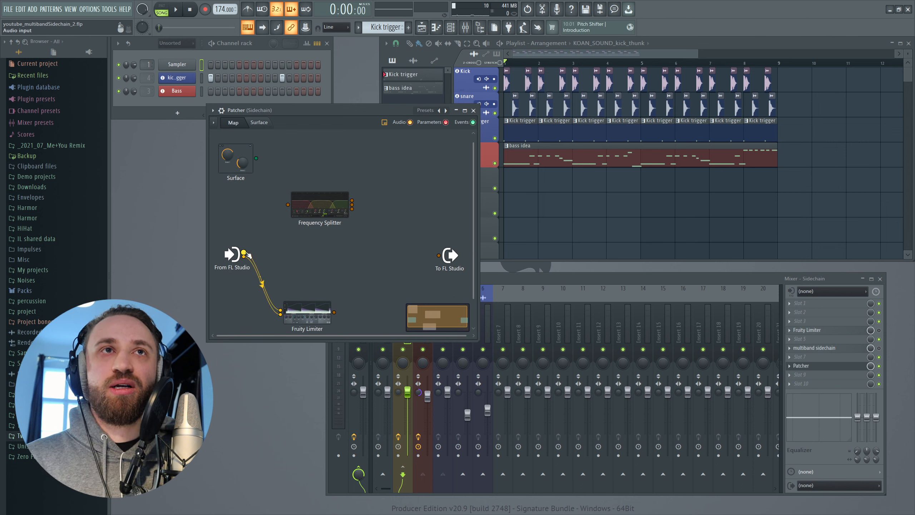
left_click_drag(283, 201, 287, 204)
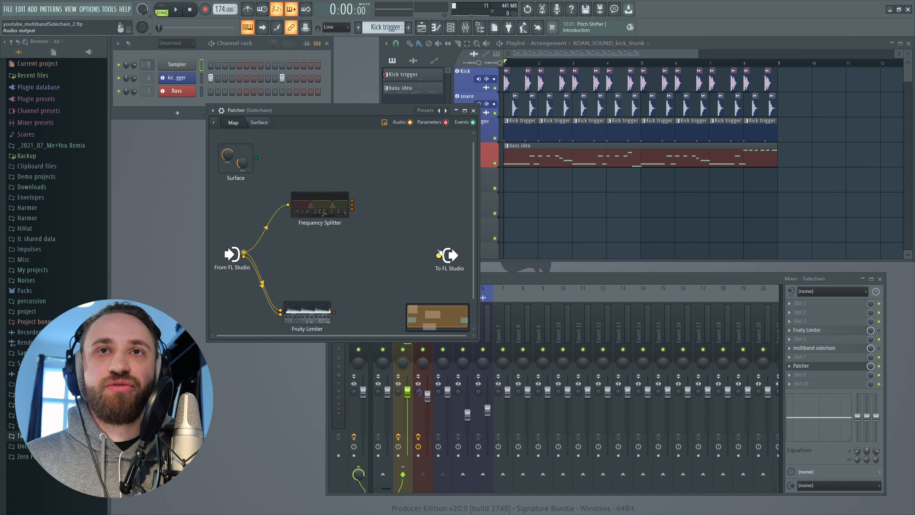
left_click_drag(449, 255, 426, 207)
left_click_drag(332, 208, 415, 206)
key("space")
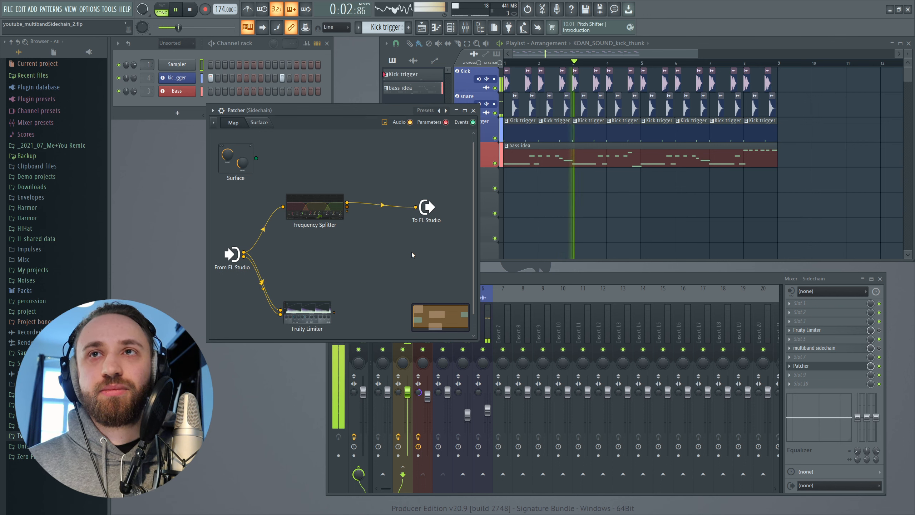
key("space")
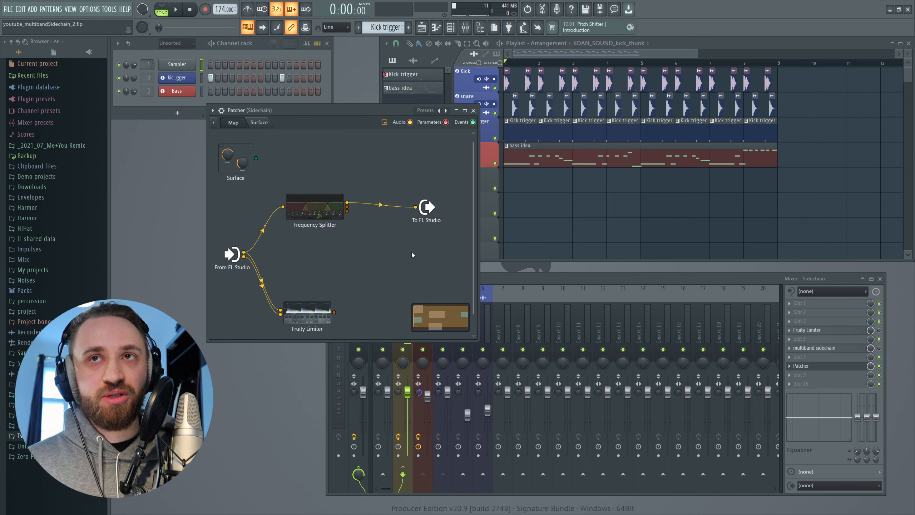
Replace the splitter's main output connection with Send 1 into To FL Studio, and play it while checking the splitter's bands
right_click(348, 202)
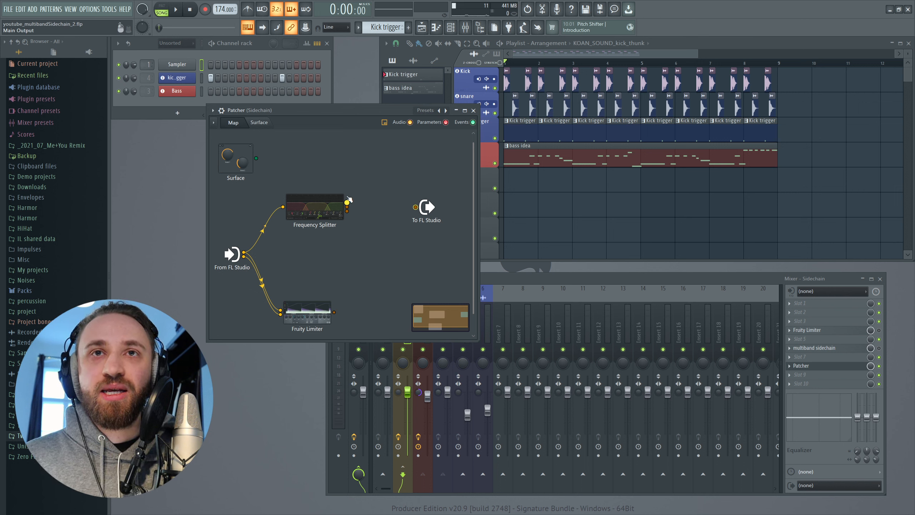
left_click_drag(349, 207, 416, 207)
key("space")
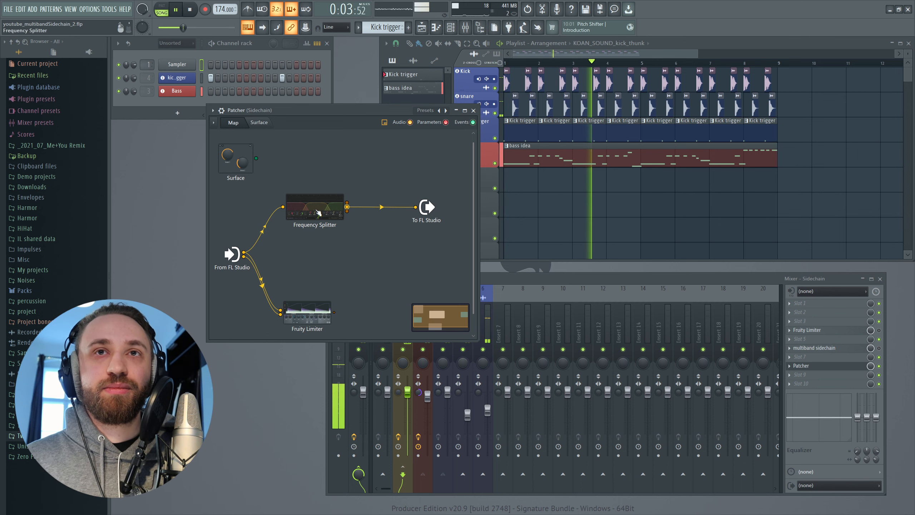
double_click(318, 213)
key("space")
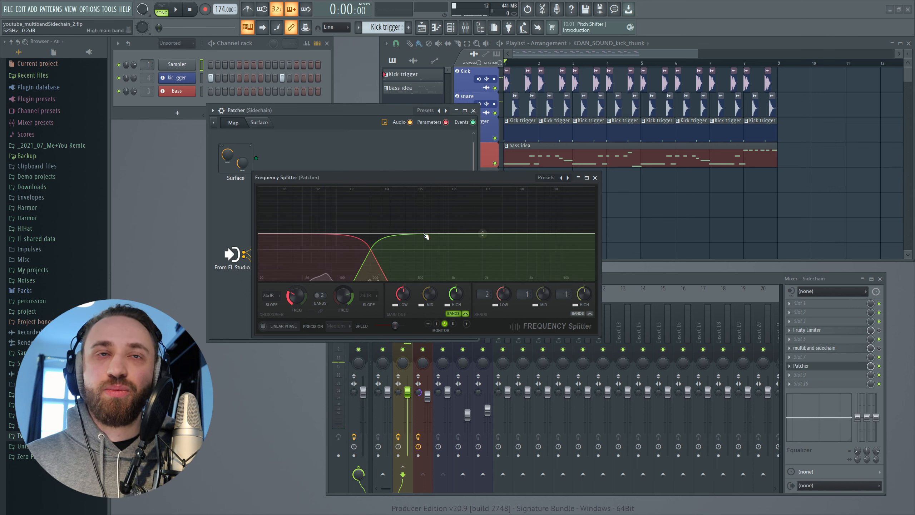
left_click(595, 178)
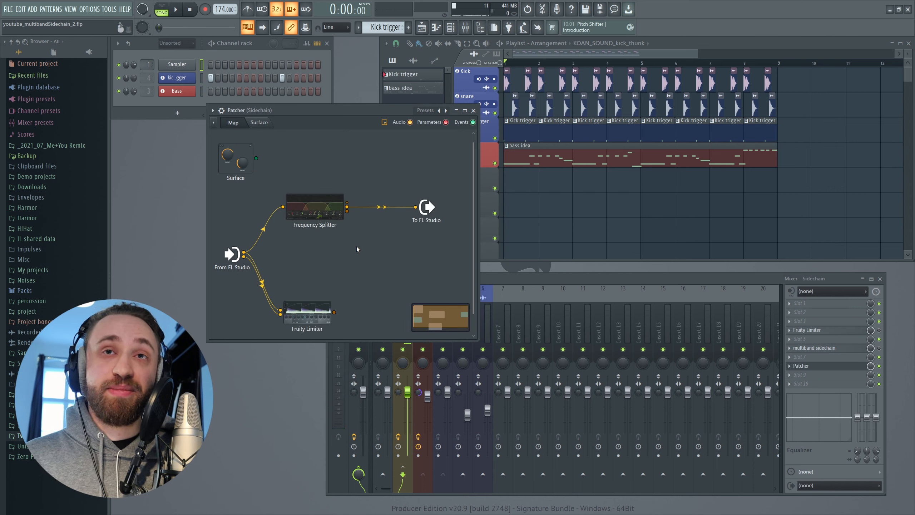
Reroute To FL Studio's input from Send 1 to the splitter's Send 2 and start playback
left_click_drag(416, 208, 352, 214)
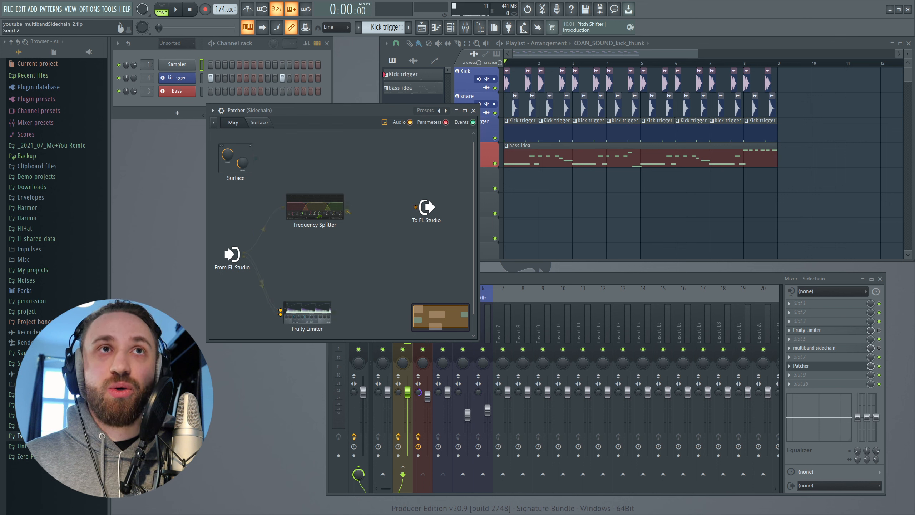
left_click_drag(409, 208, 415, 207)
key("space")
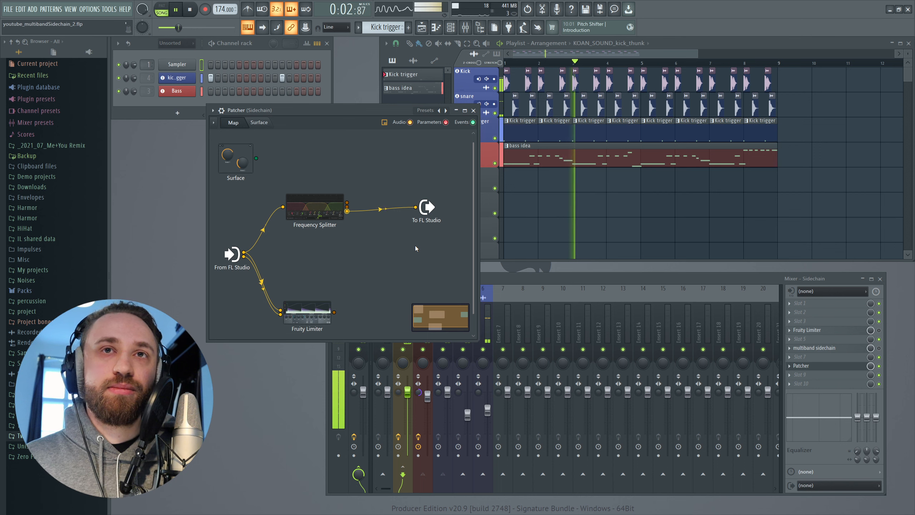
Try a higher low crossover frequency in the Frequency Splitter during playback, reset it, close the splitter and stop playback
left_click(322, 214)
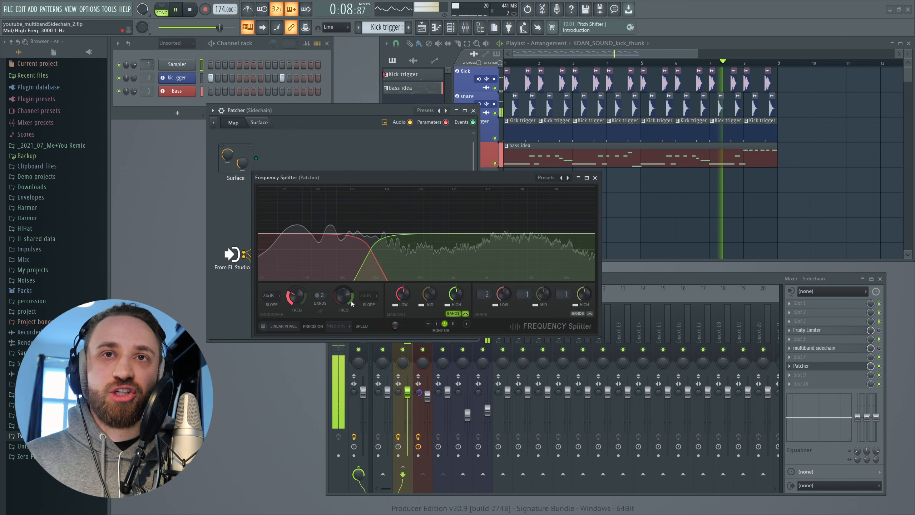
left_click_drag(298, 302, 297, 256)
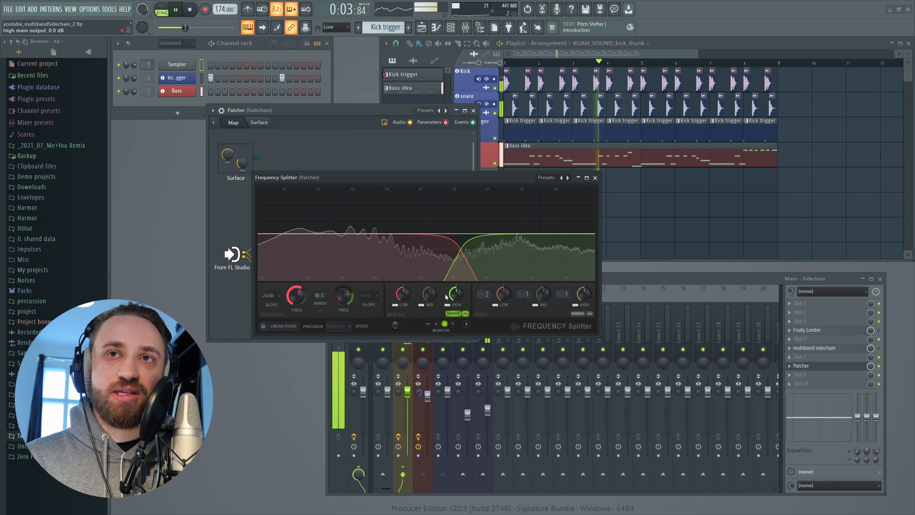
left_click(299, 296, "alt")
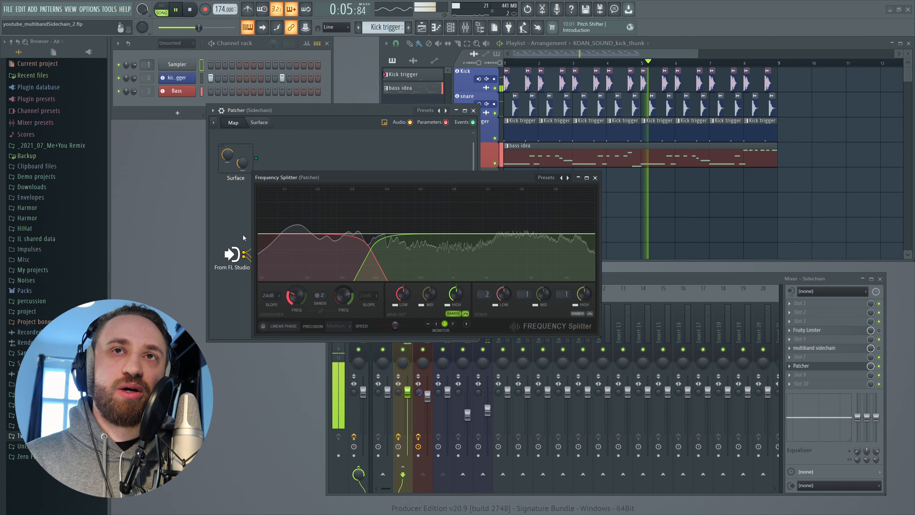
left_click(595, 177)
key("space")
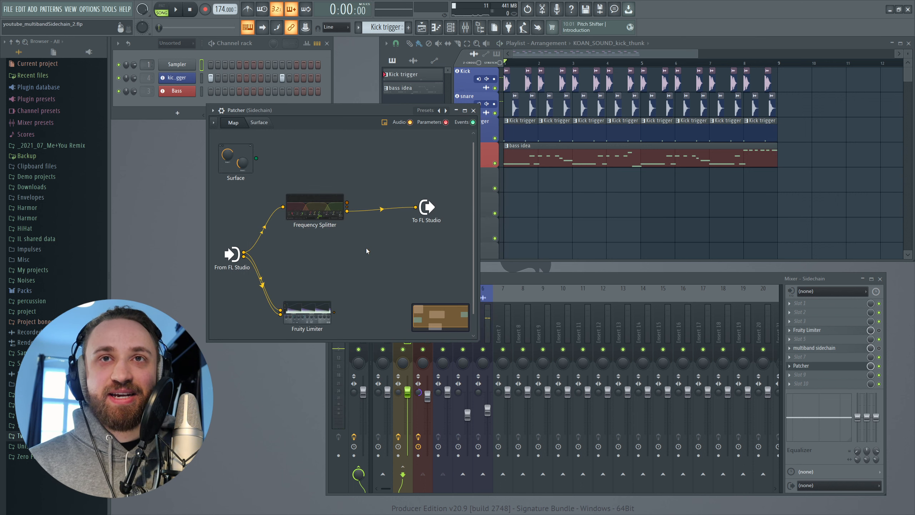
Rearrange the Fruity Limiter and Frequency Splitter nodes, and remove the limiter's main cable from From FL Studio, keeping only the sidechain cable
left_click_drag(302, 330, 363, 312)
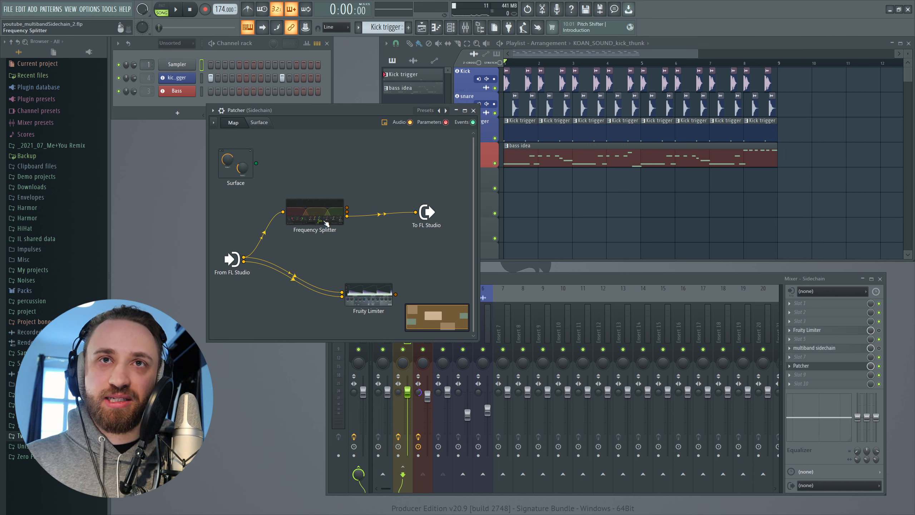
left_click_drag(326, 223, 314, 224)
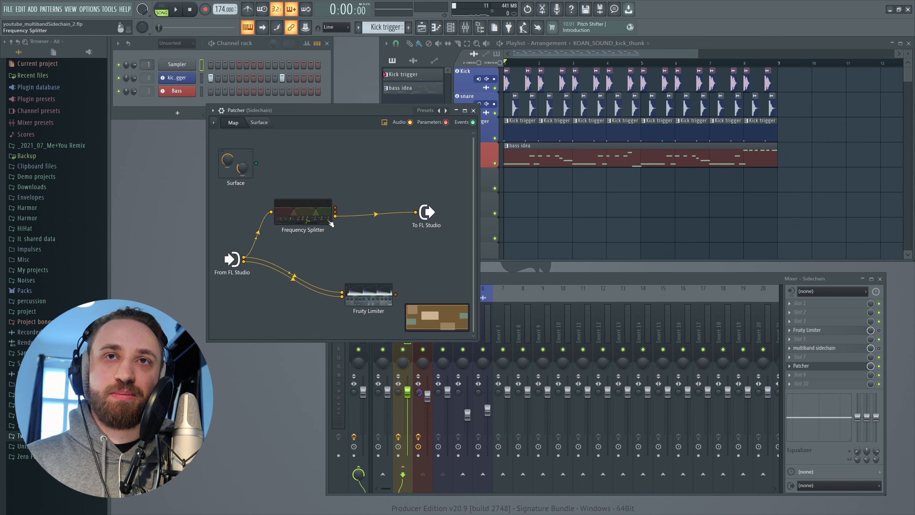
left_click_drag(342, 295, 239, 256)
left_click_drag(368, 292, 390, 261)
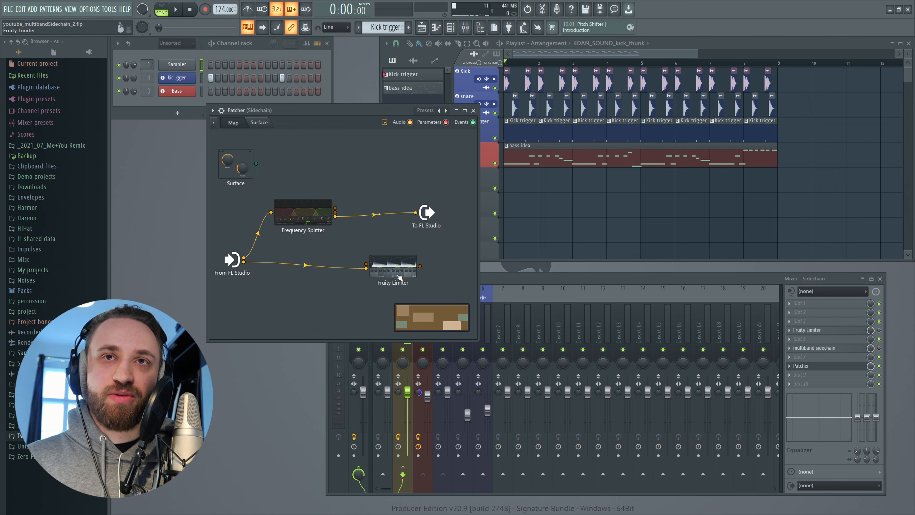
Route the splitter's Send 2 through the Fruity Limiter to To FL Studio, and check the ducking in the limiter during playback
left_click_drag(417, 220, 355, 222)
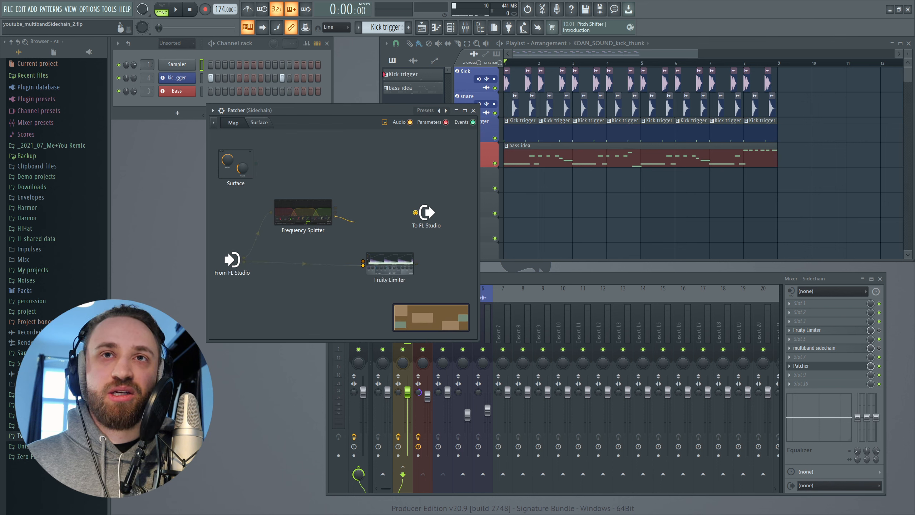
left_click_drag(358, 256, 414, 214)
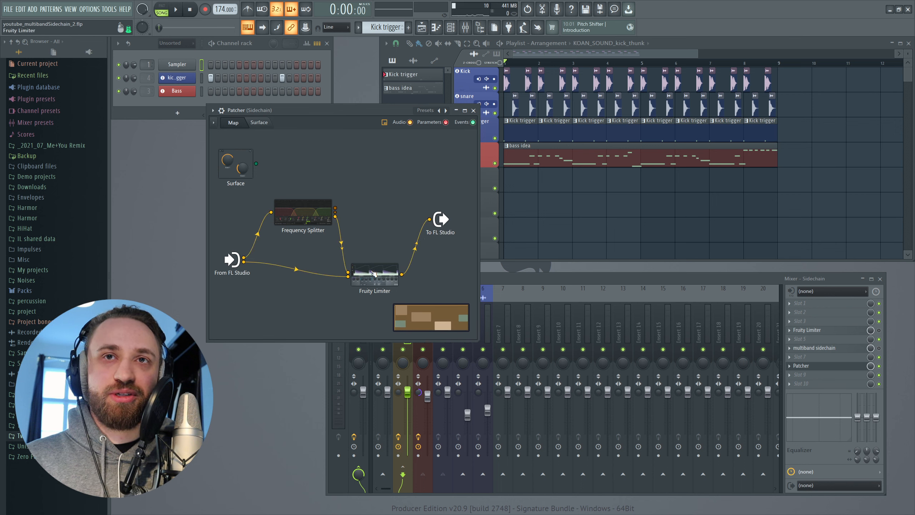
double_click(374, 276)
key("space")
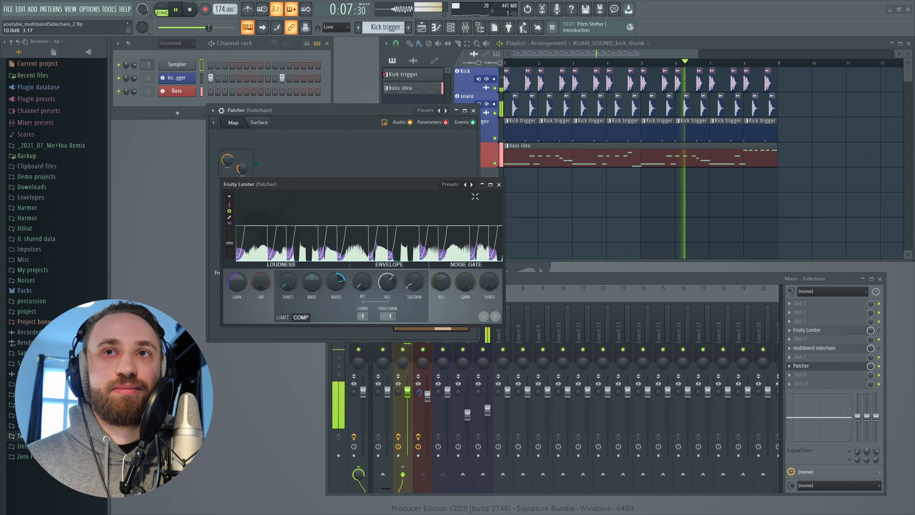
left_click(499, 184)
key("space")
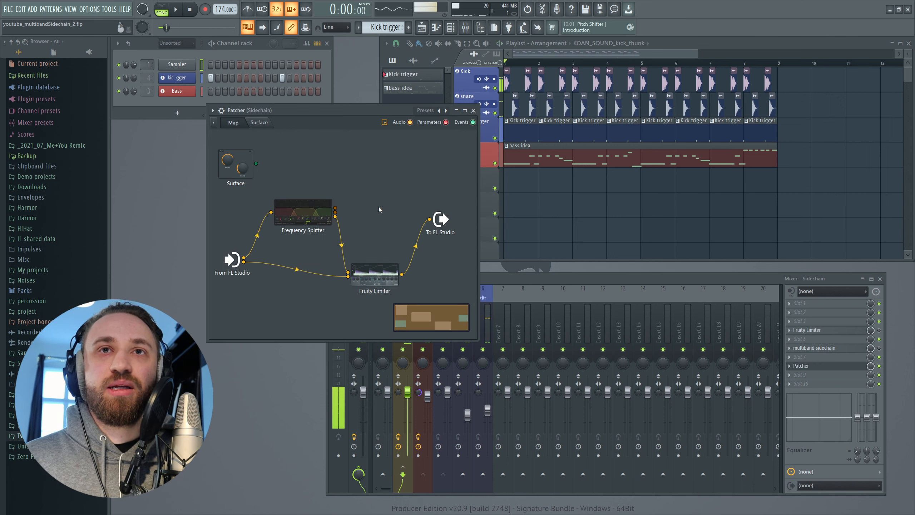
Connect the splitter's Send 1 directly to To FL Studio, bypassing the limiter, and audition the full mix
left_click_drag(342, 214, 350, 212)
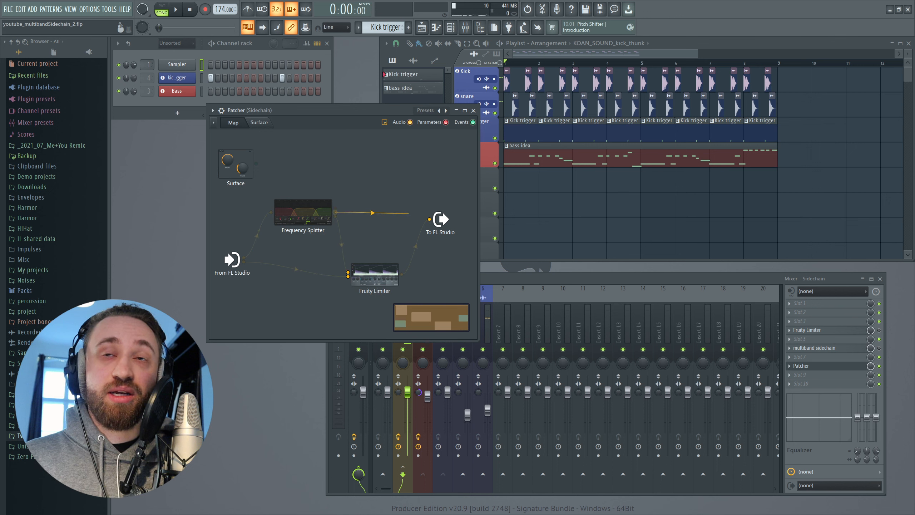
left_click_drag(429, 219, 428, 219)
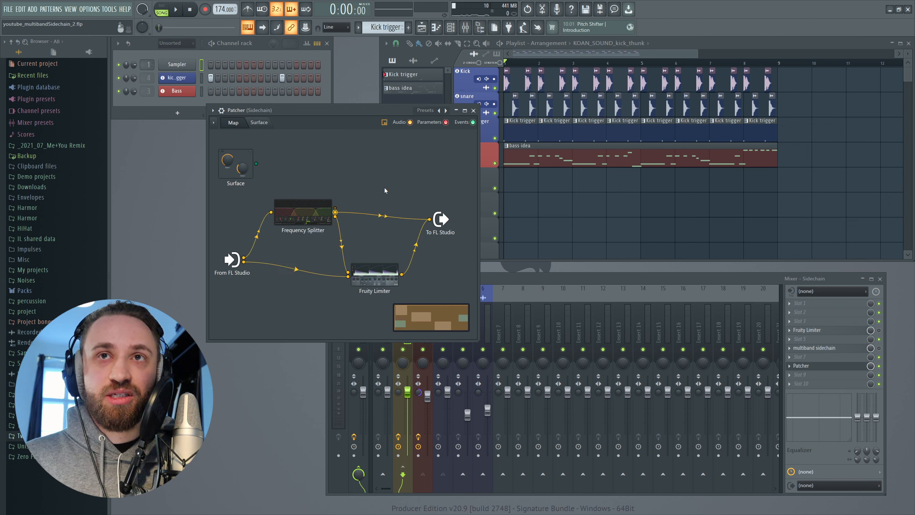
key("space")
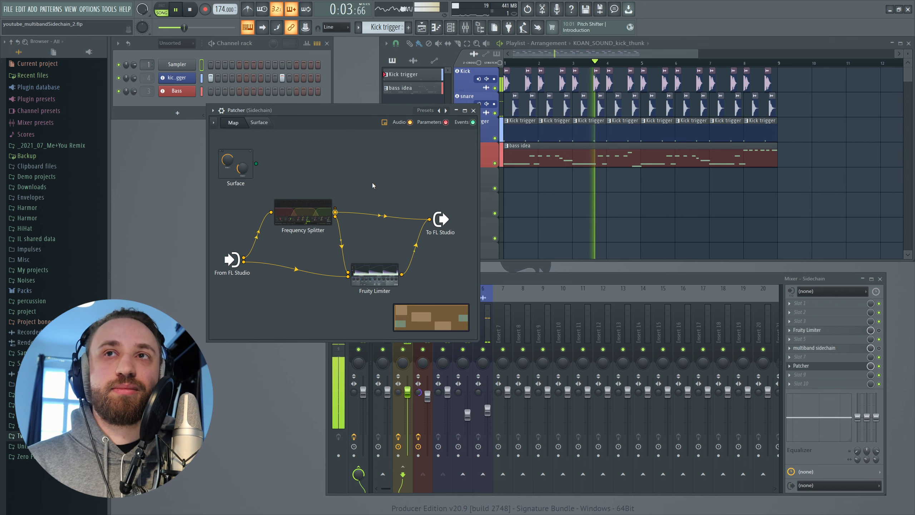
key("space")
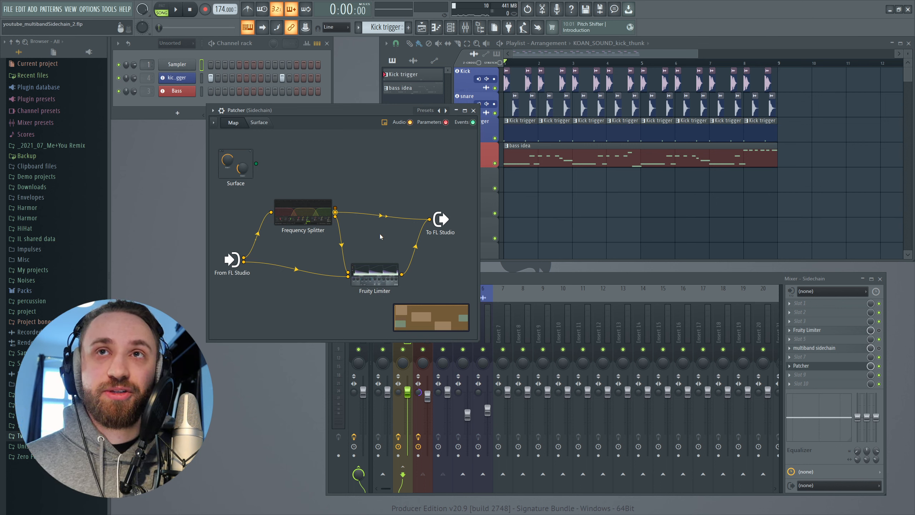
key("space")
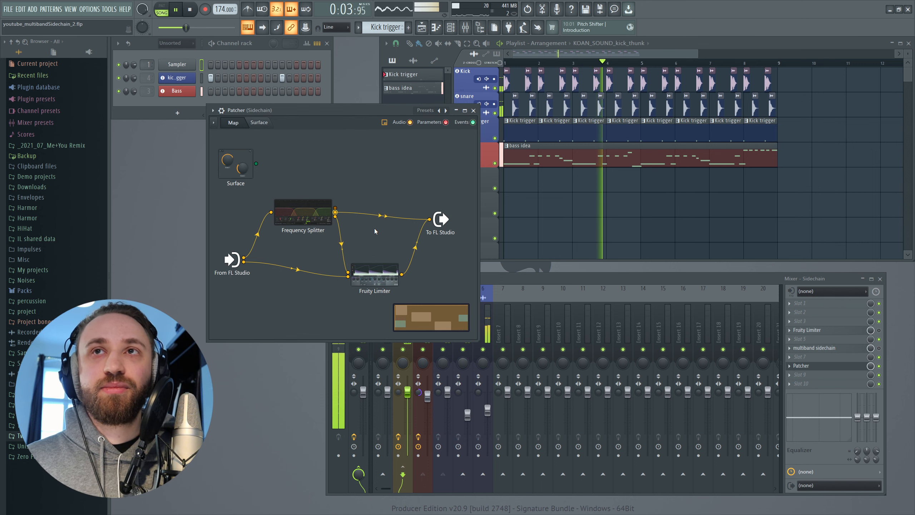
key("space")
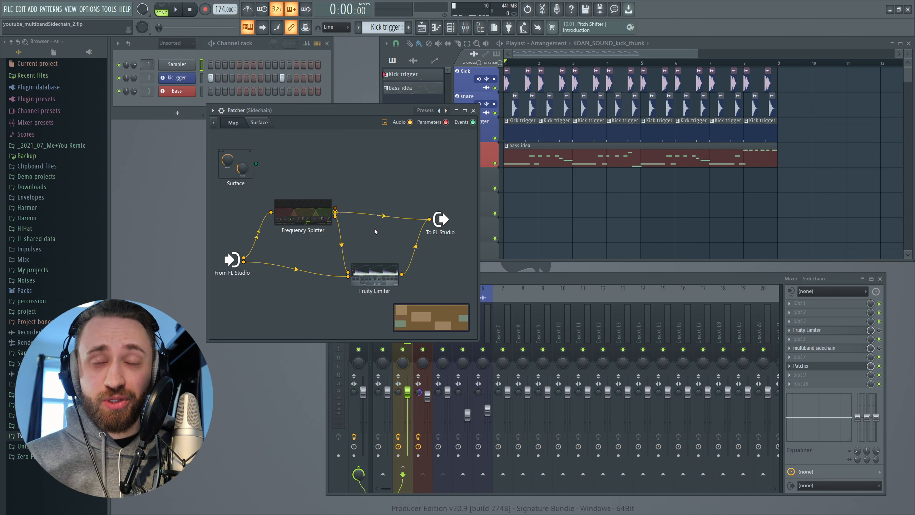
Move the Patcher window aside and open the Frequency Splitter on the Master mixer track
left_click_drag(442, 110, 354, 89)
left_click(463, 278)
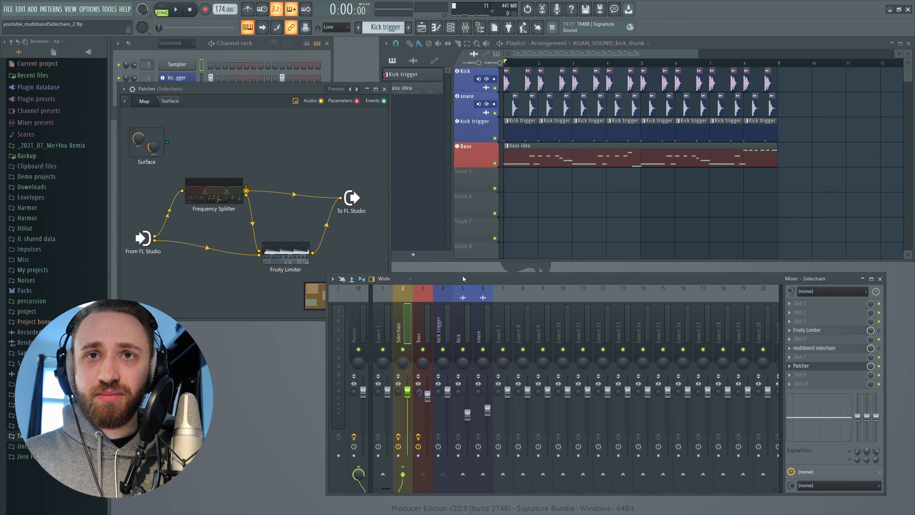
left_click(365, 324)
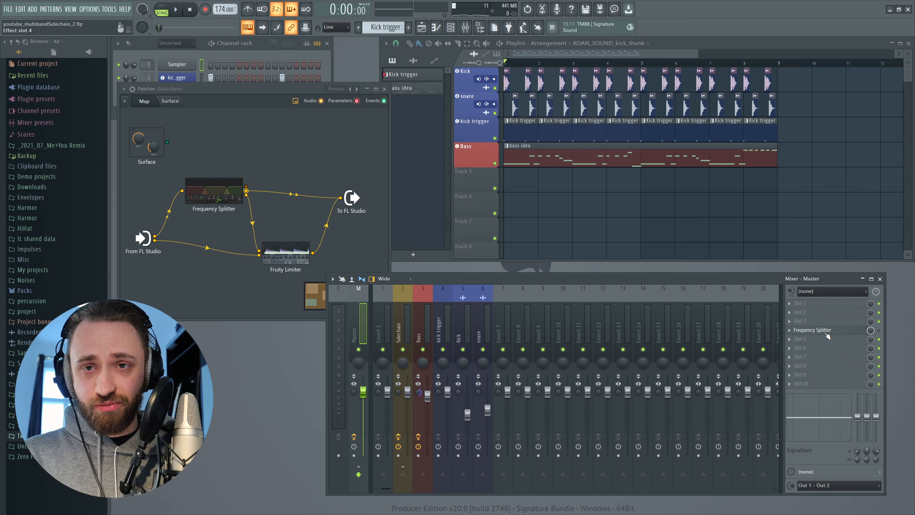
left_click(825, 331)
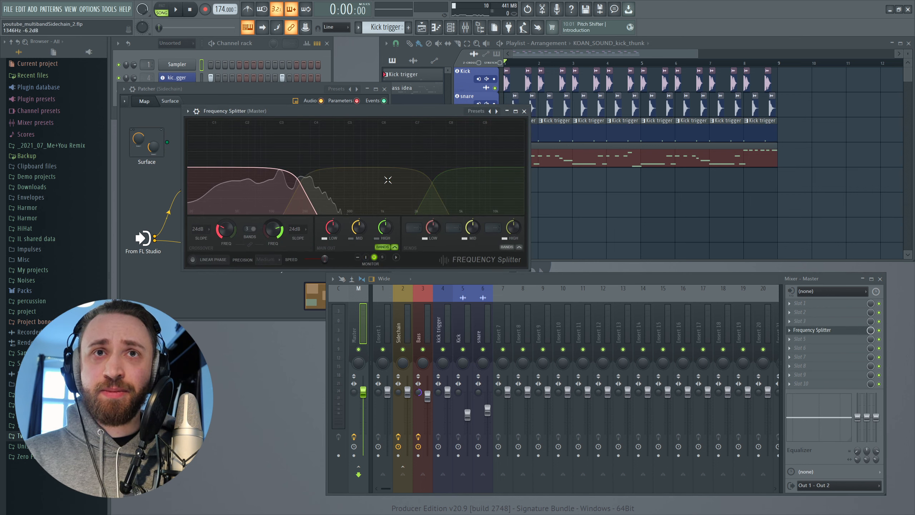
Audition the song through the Master track's Frequency Splitter while watching its spectrum, and close the splitter
left_click_drag(341, 111, 418, 132)
key("space")
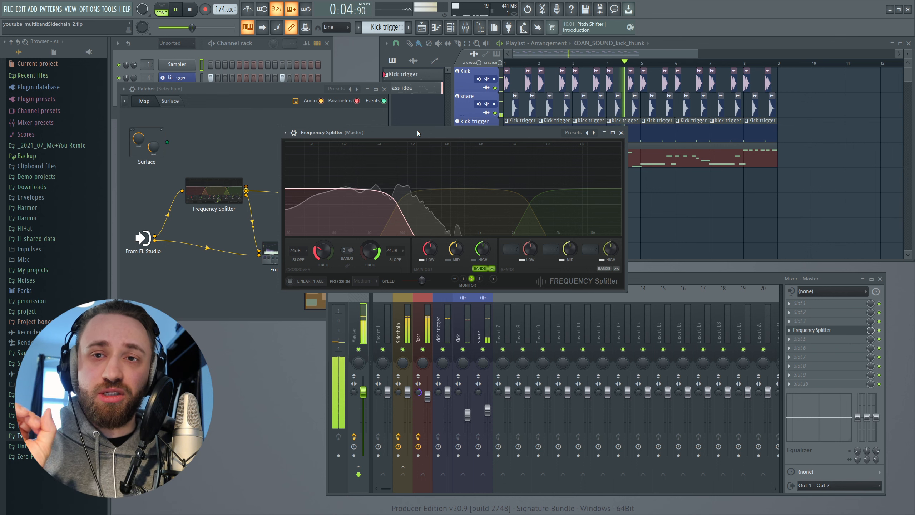
left_click(622, 133)
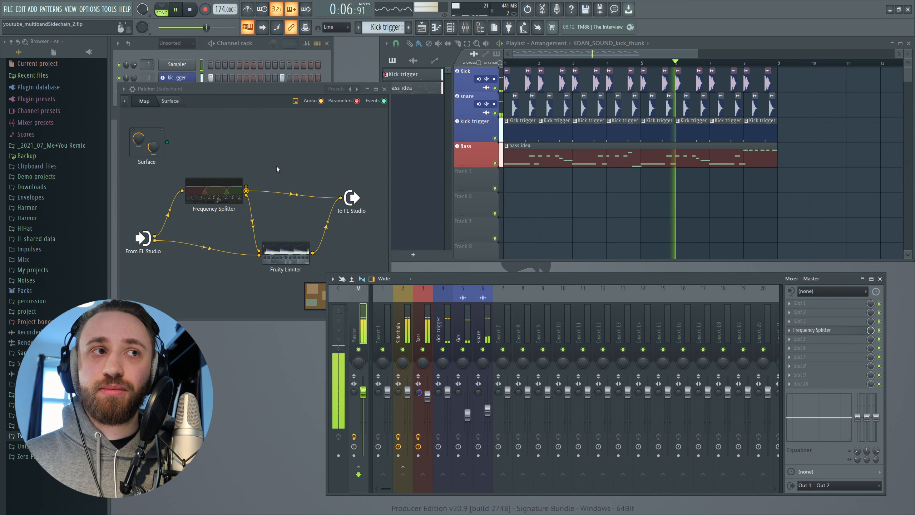
Shift the mixer slightly, select the Sidechain track and listen with Patcher bypassed before stopping playback
left_click(274, 91)
left_click_drag(460, 280, 447, 278)
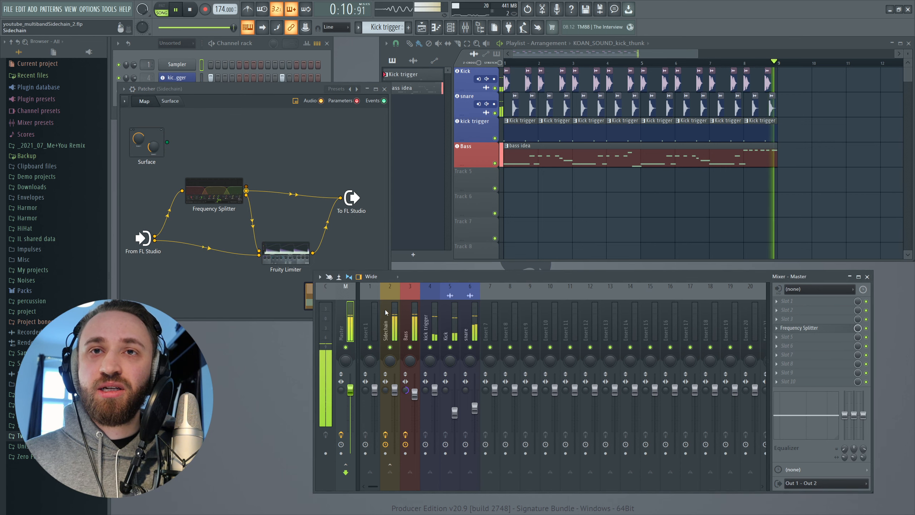
left_click(386, 312)
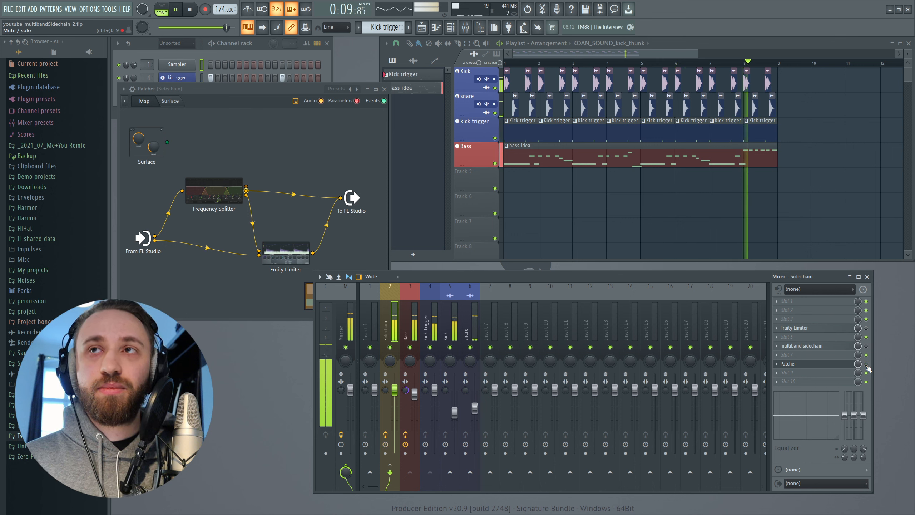
key("space")
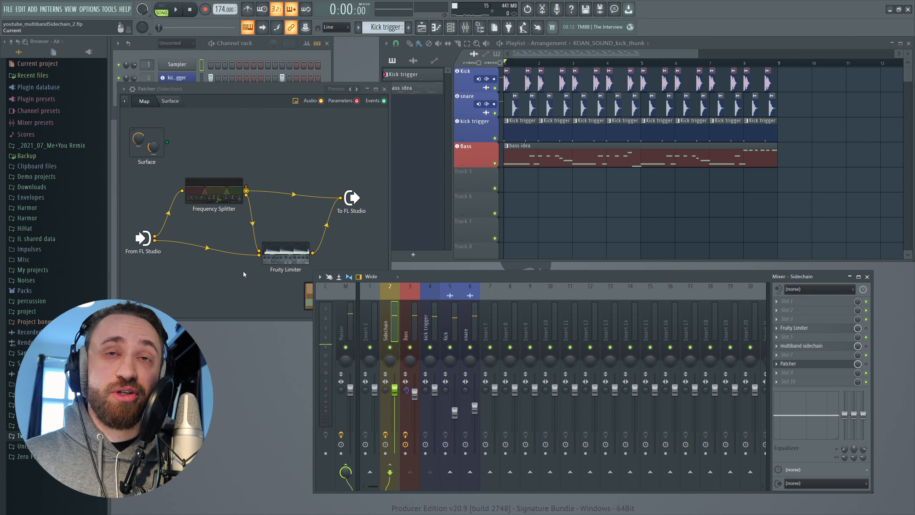
Open the Fruity Limiter inside Patcher, watch how it ducks the bass during playback, and close it
left_click(282, 257)
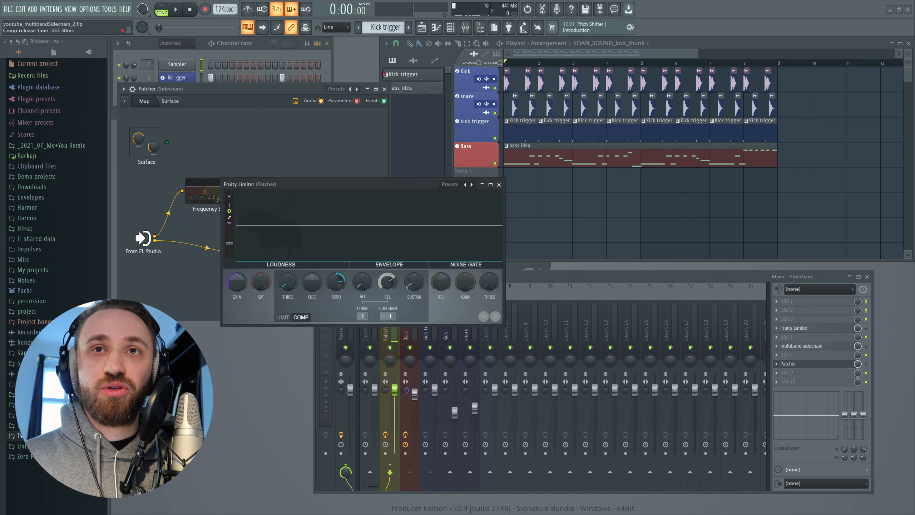
key("space")
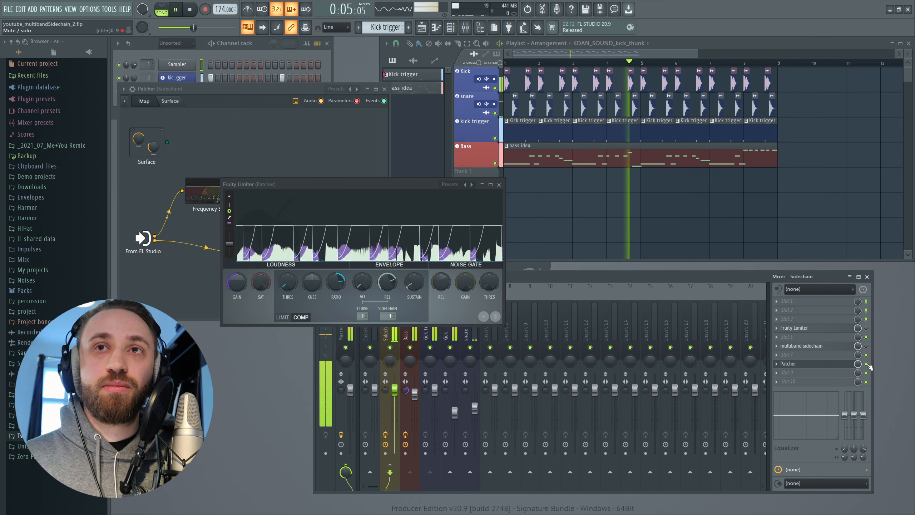
key("space")
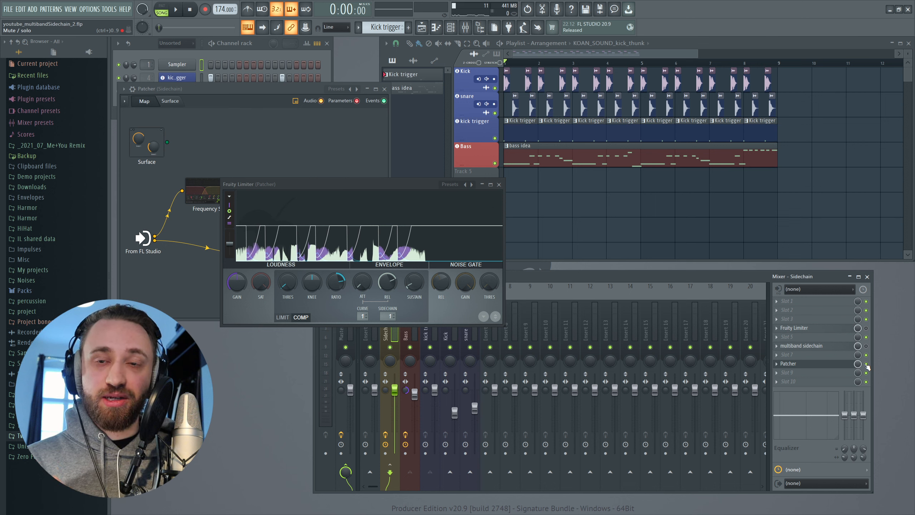
left_click(500, 185)
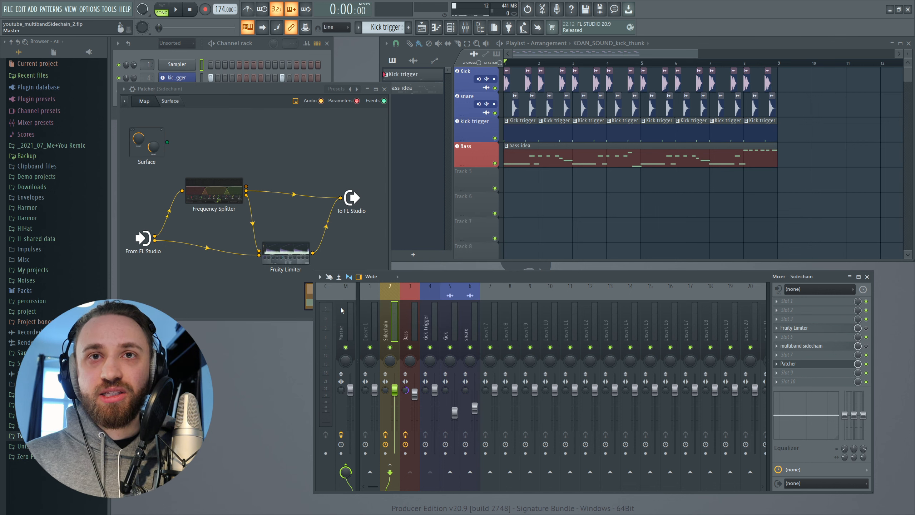
Bypass the Frequency Splitter on the Master track, audition the full mix, and return to the Sidechain track
left_click(342, 310)
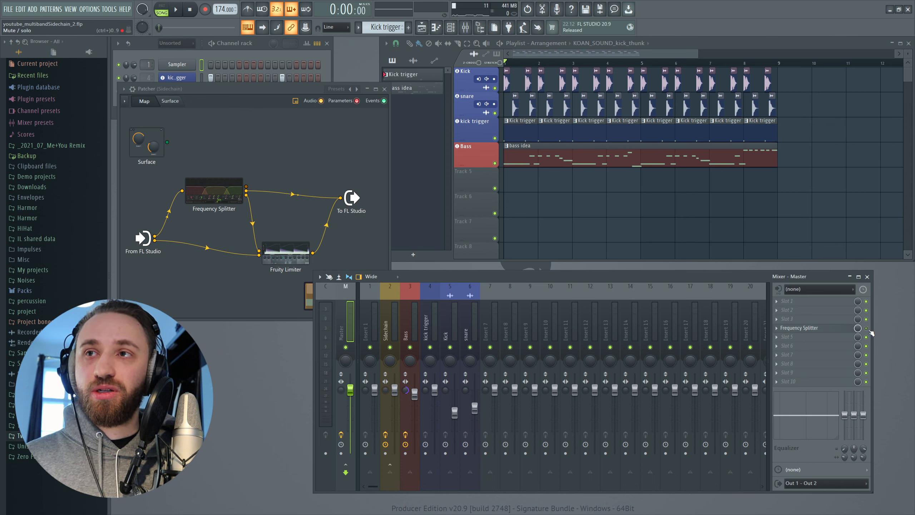
key("space")
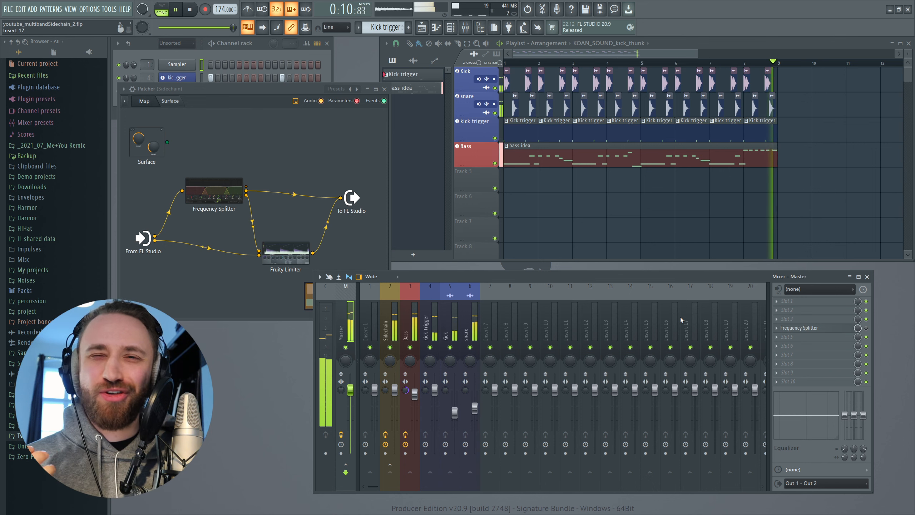
left_click(389, 326)
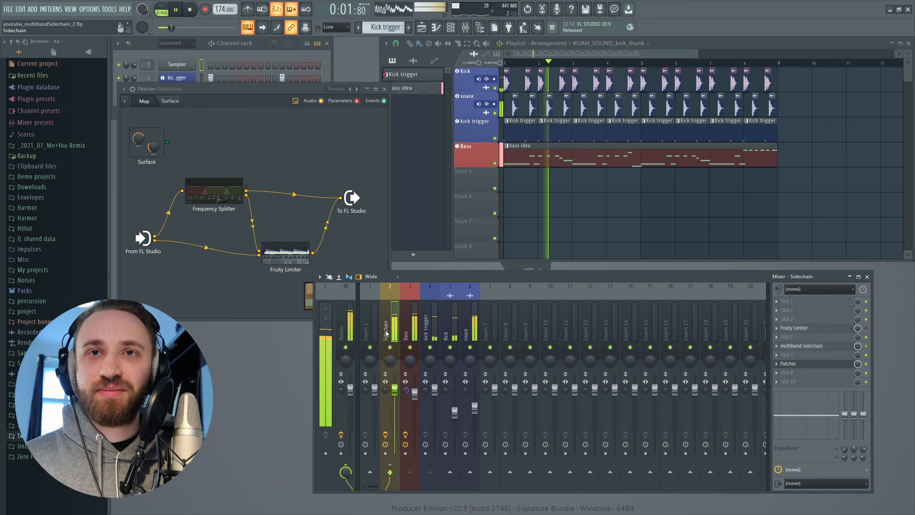
key("space")
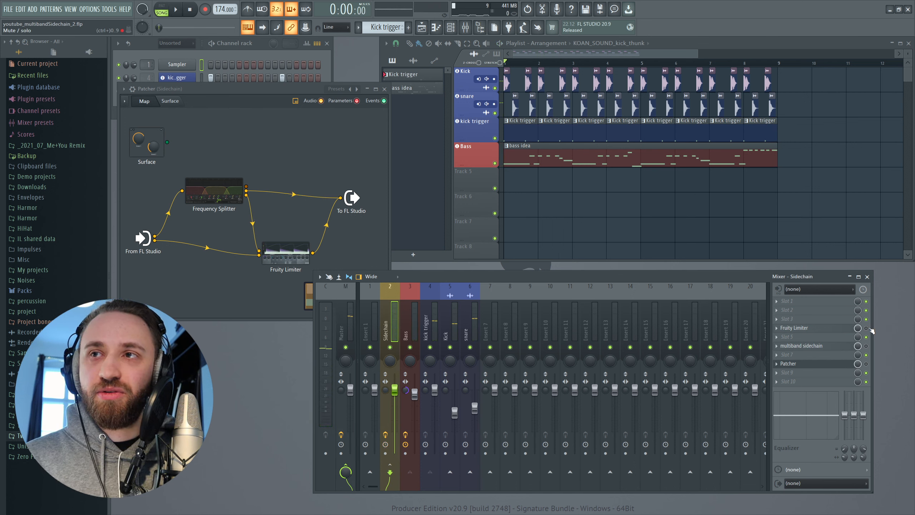
Audition the Sidechain track's Fruity Limiter, then bypass it, enable Patcher and play the song for comparison
key("space")
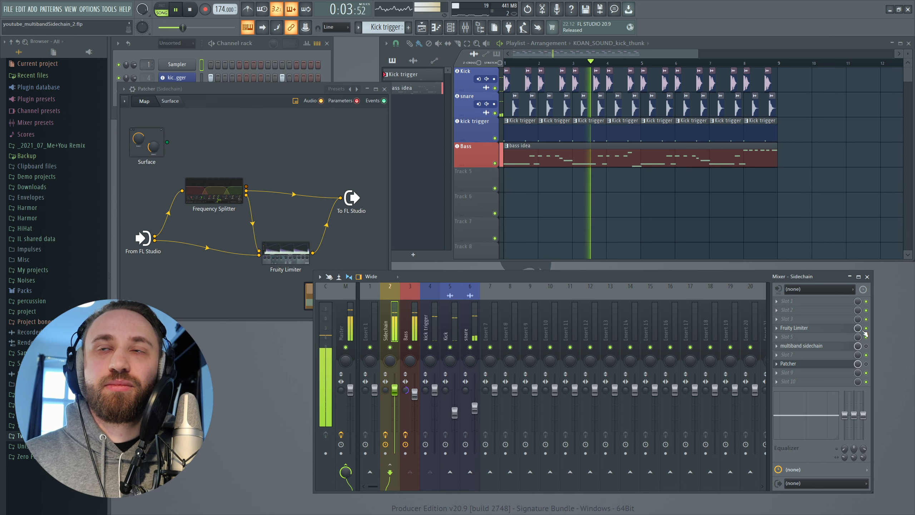
key("space")
left_click(866, 328)
left_click(867, 363)
key("space")
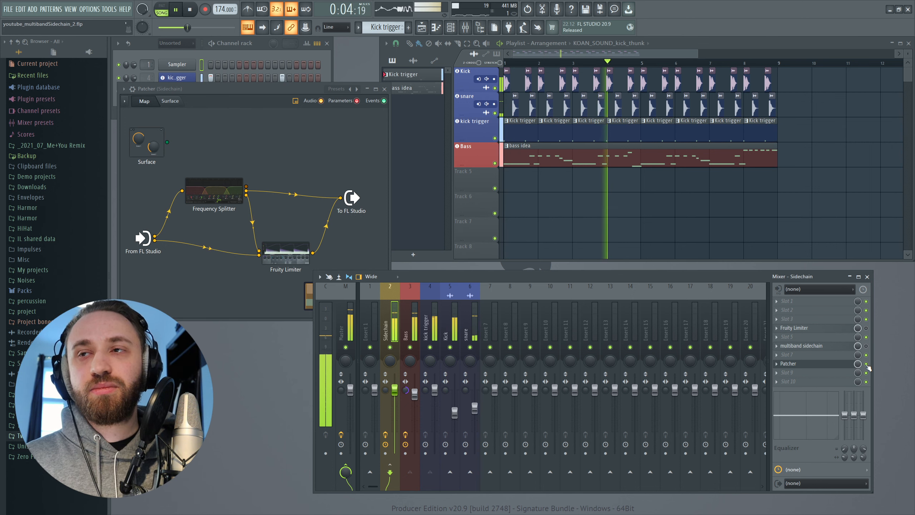
Bypass Patcher, re-enable the Fruity Limiter on the Sidechain track and audition the full-band ducking again
key("space")
left_click(867, 364)
left_click(867, 328)
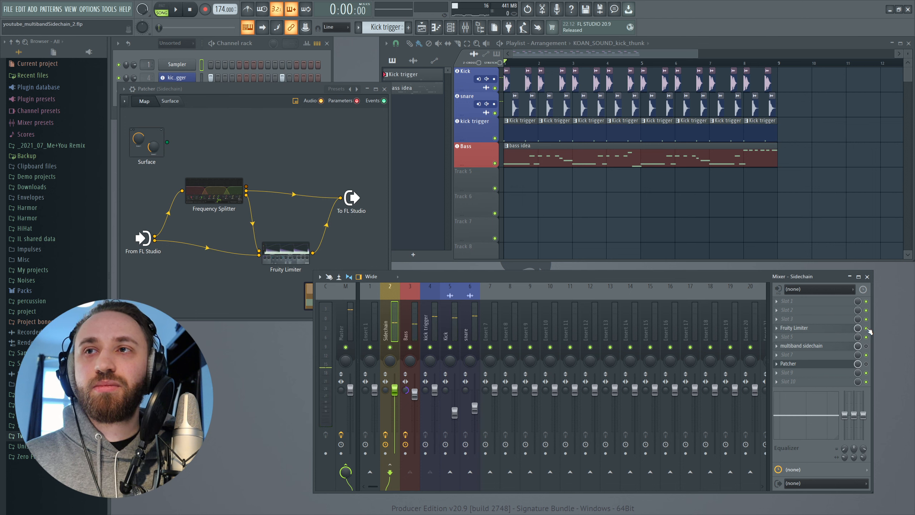
key("space")
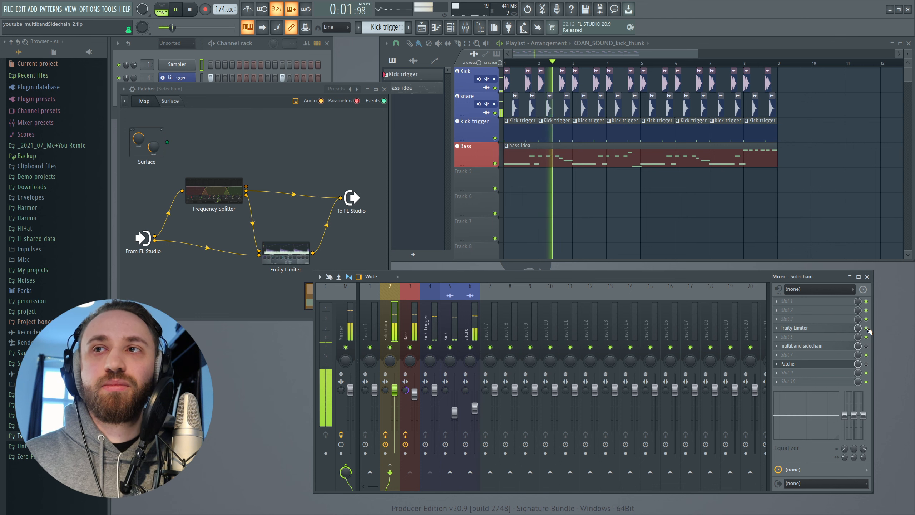
key("space")
Bypass the Sidechain track's Fruity Limiter, enable Patcher and audition the multiband ducking again
left_click(866, 329)
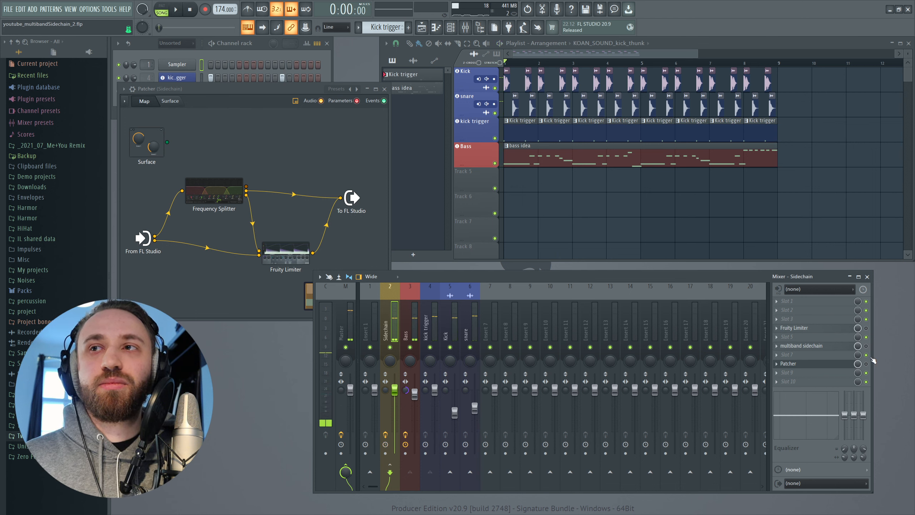
left_click(866, 364)
key("space")
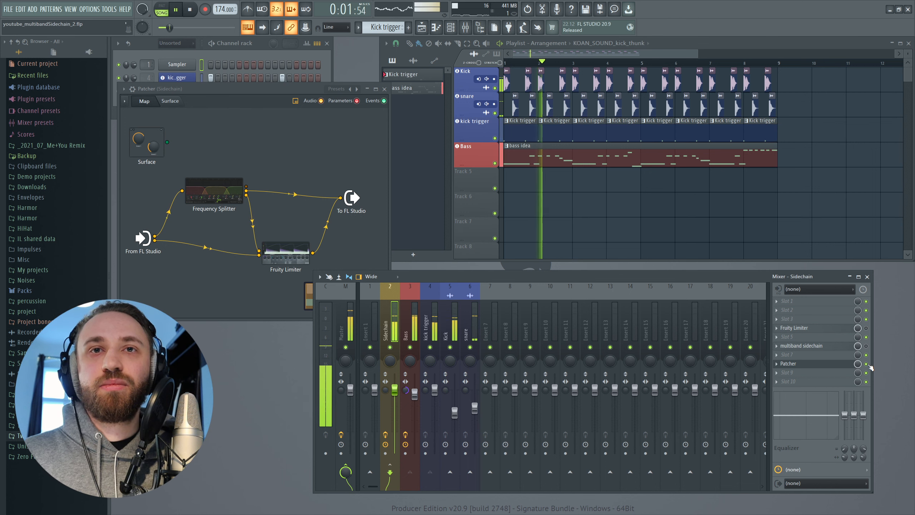
key("space")
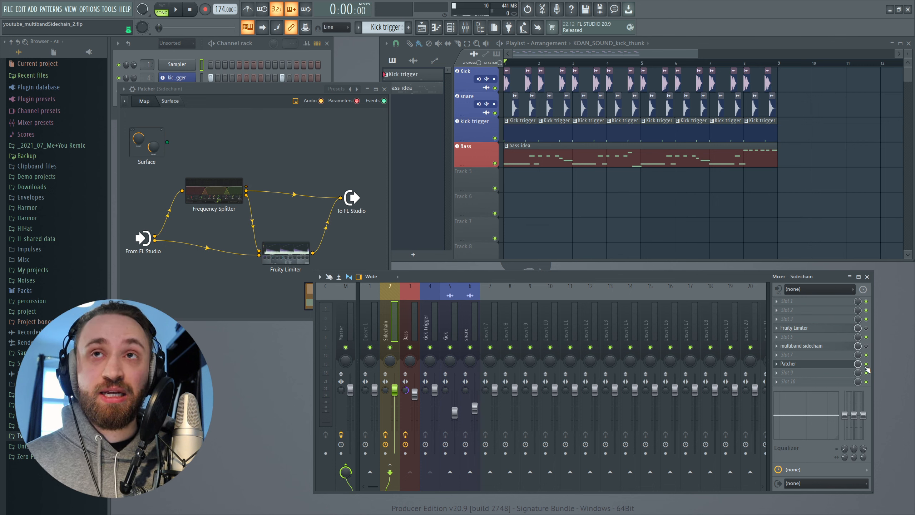
Swap Patcher for the Fruity Limiter for another listen, and restore Patcher as the active sidechain effect
left_click(866, 364)
left_click(866, 328)
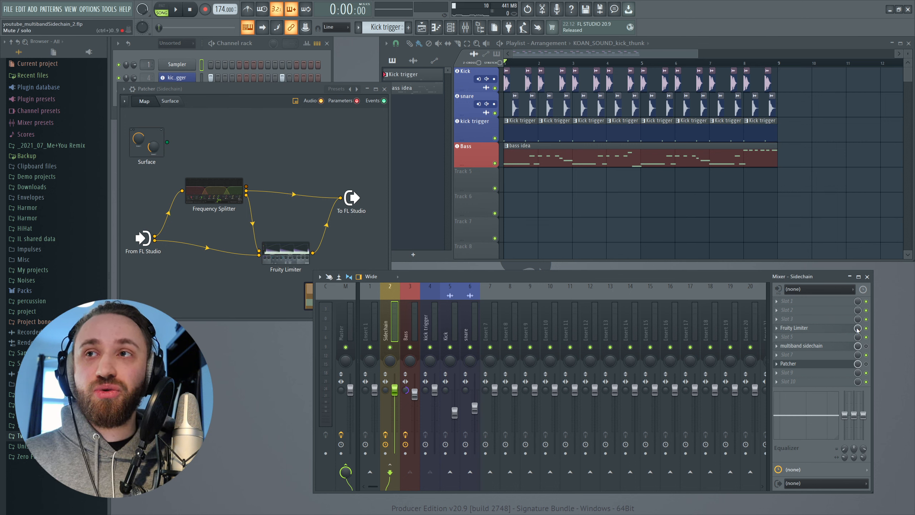
key("space")
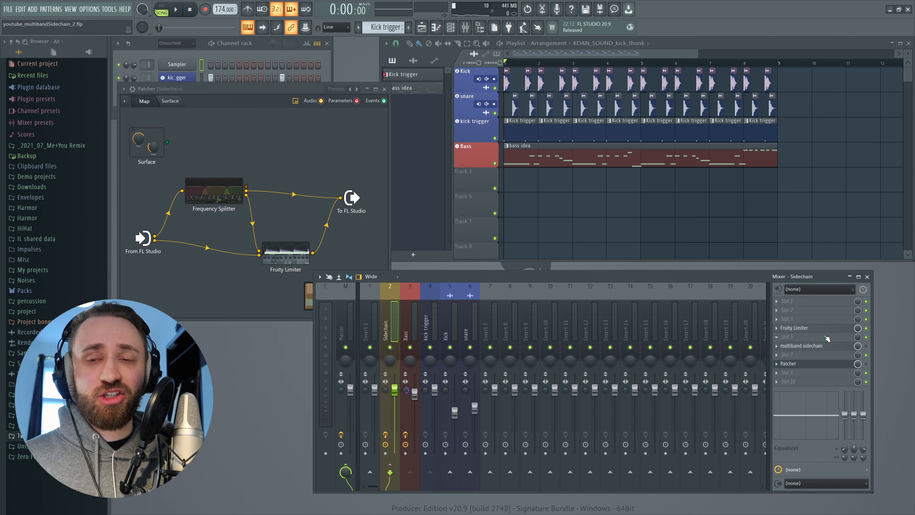
left_click(865, 328)
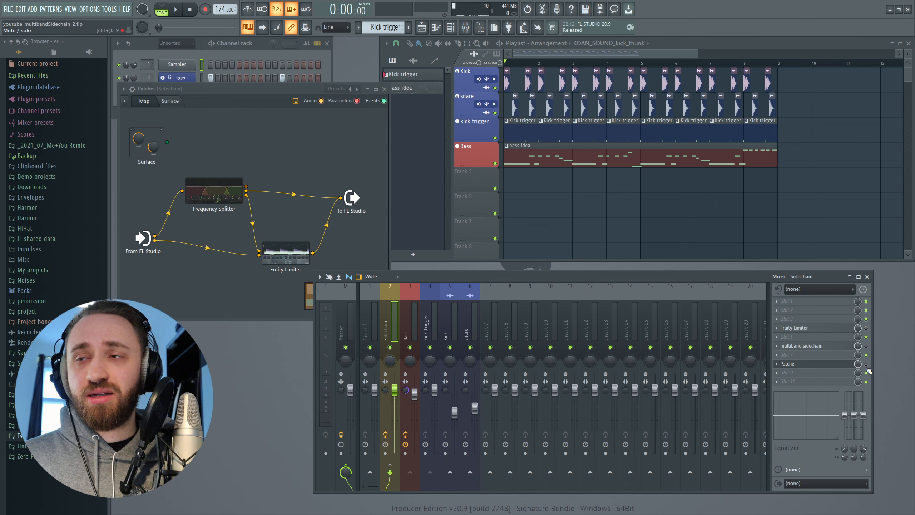
left_click(866, 364)
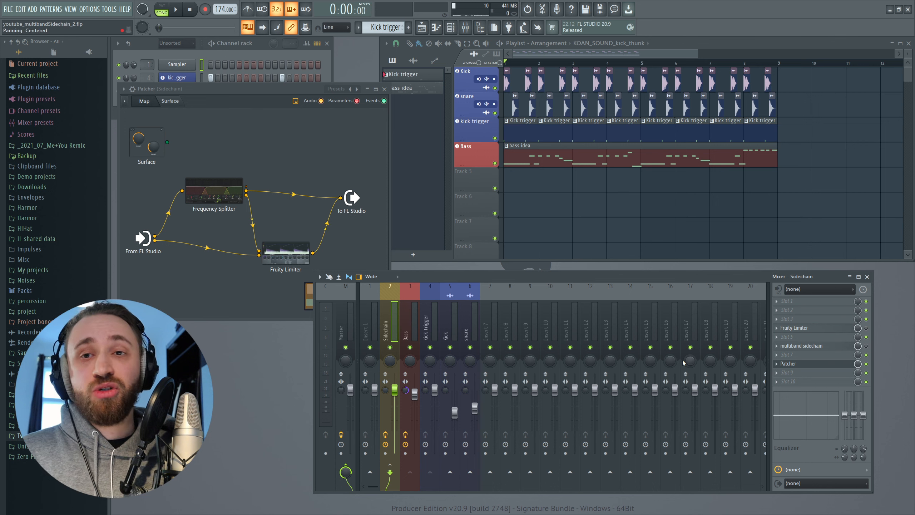
Examine the band split and send assignments in Patcher's Frequency Splitter, close it, and move the Patcher window aside
left_click_drag(223, 89, 349, 100)
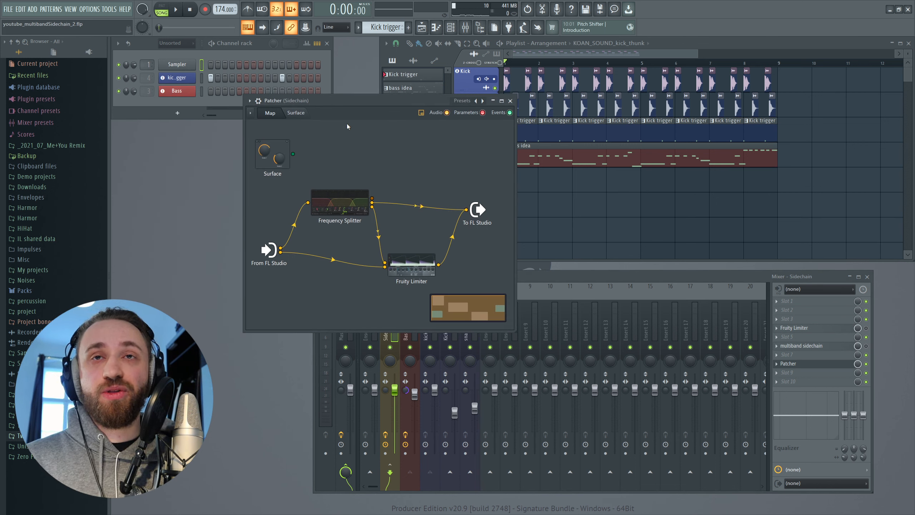
double_click(346, 202)
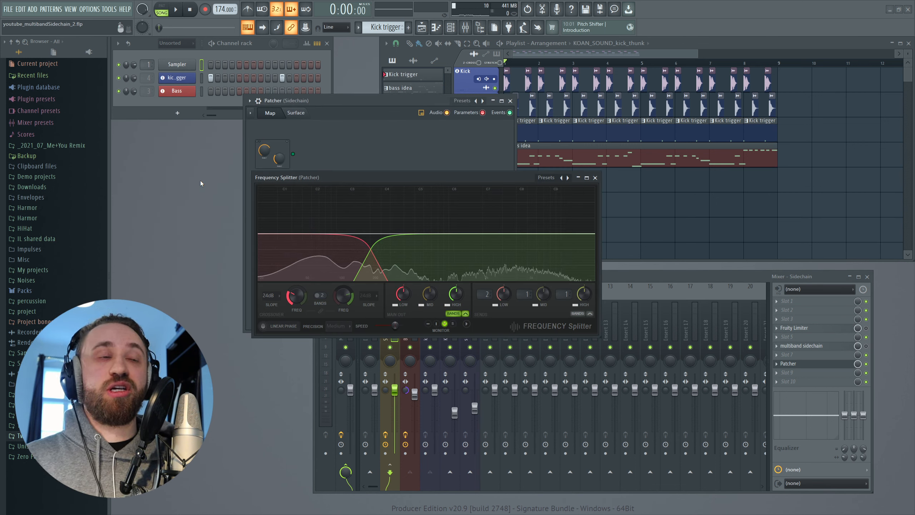
left_click(595, 177)
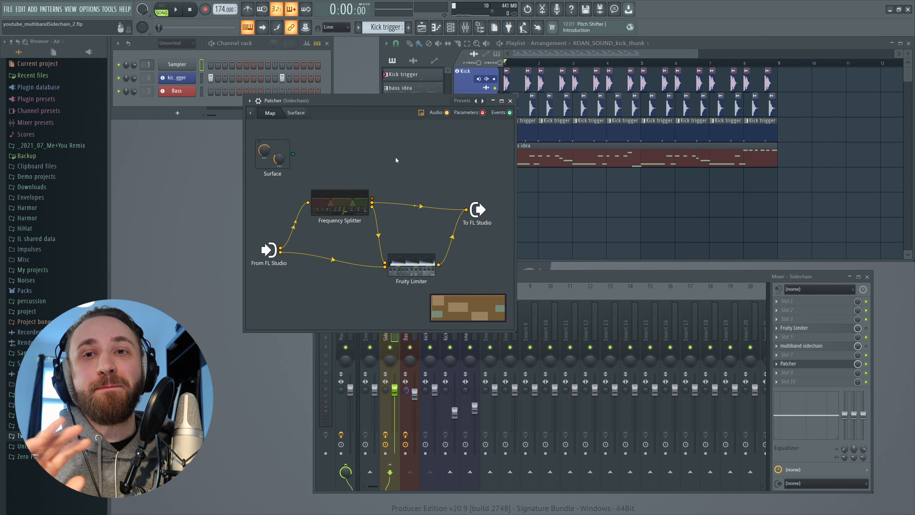
left_click_drag(339, 99, 319, 101)
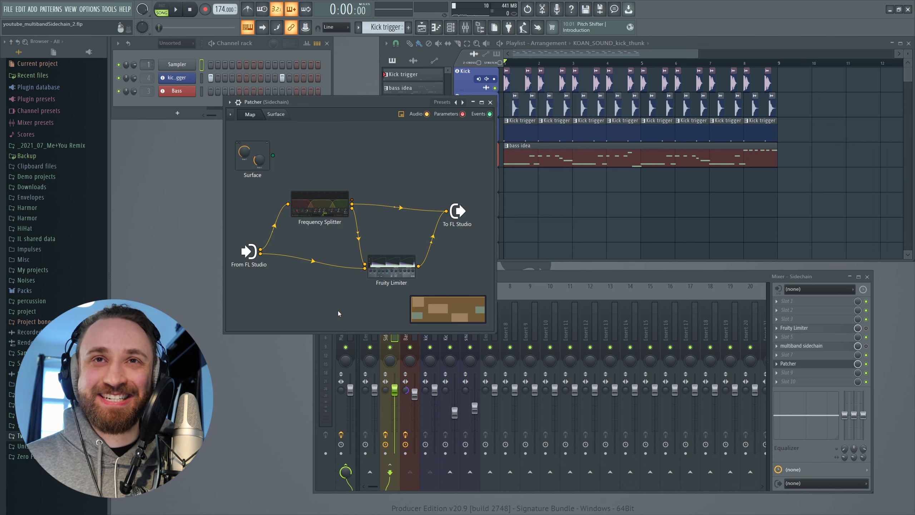
left_click_drag(358, 103, 247, 91)
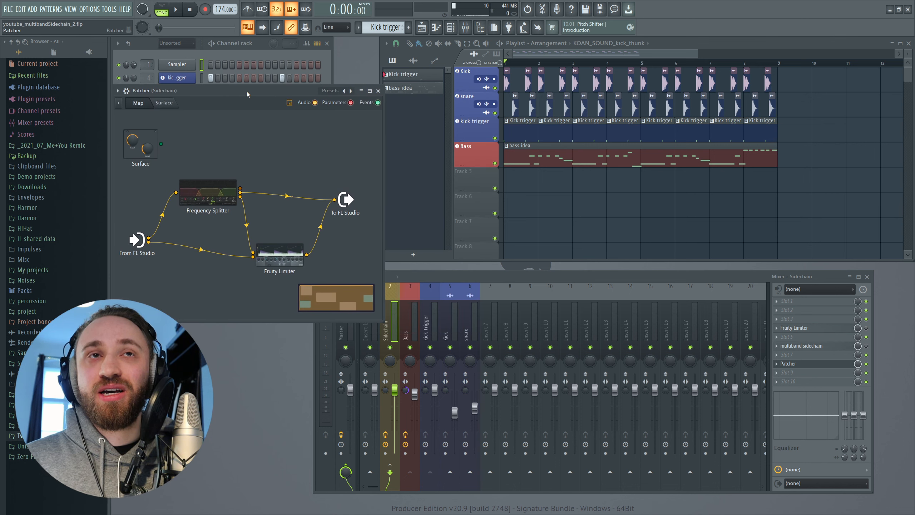